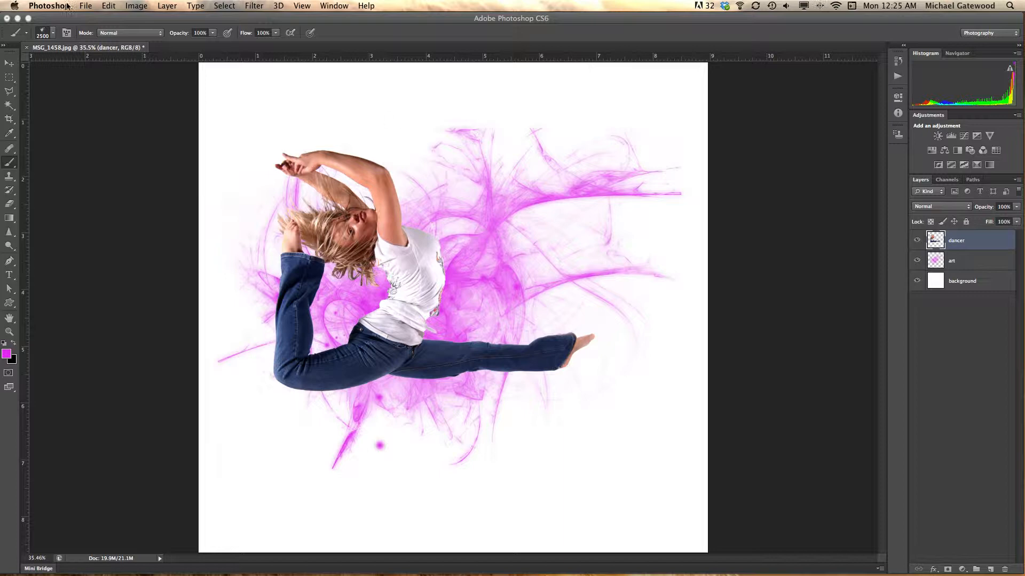
Start a new document, setting its resolution to 300 pixels/inch and its dimension units to inches.
{"action": "left_click", "coordinate": [87, 6]}
{"action": "key", "text": "super+n"}
{"action": "left_click", "coordinate": [324, 51]}
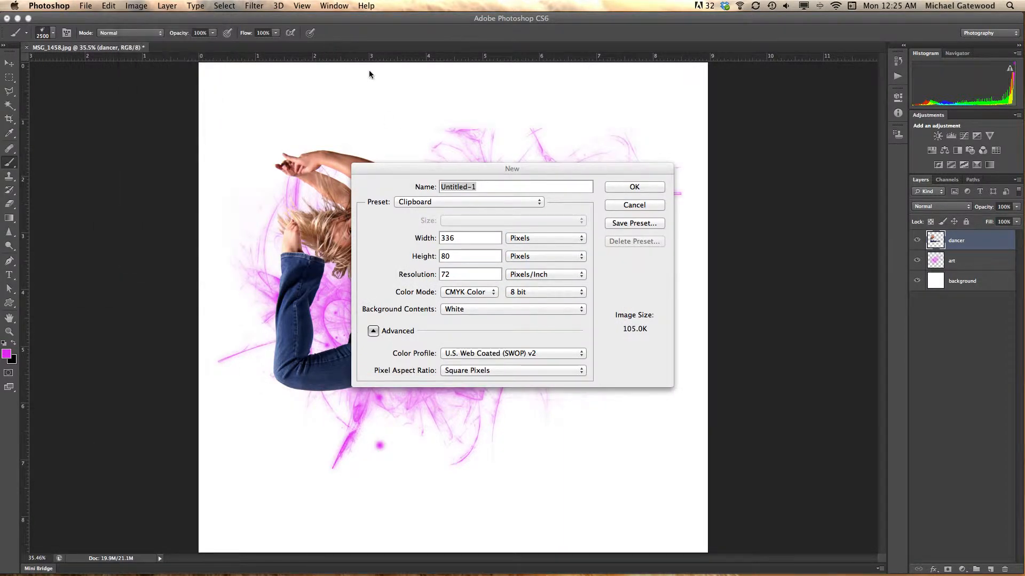
{"action": "double_click", "coordinate": [457, 274]}
{"action": "type", "text": "300"}
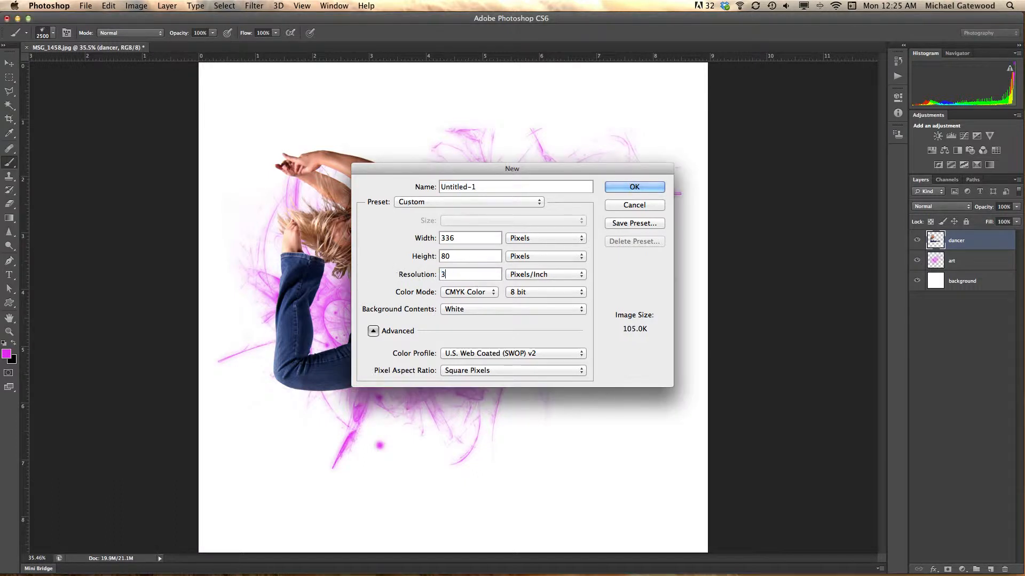
{"action": "left_click", "coordinate": [575, 239]}
{"action": "left_click", "coordinate": [540, 248]}
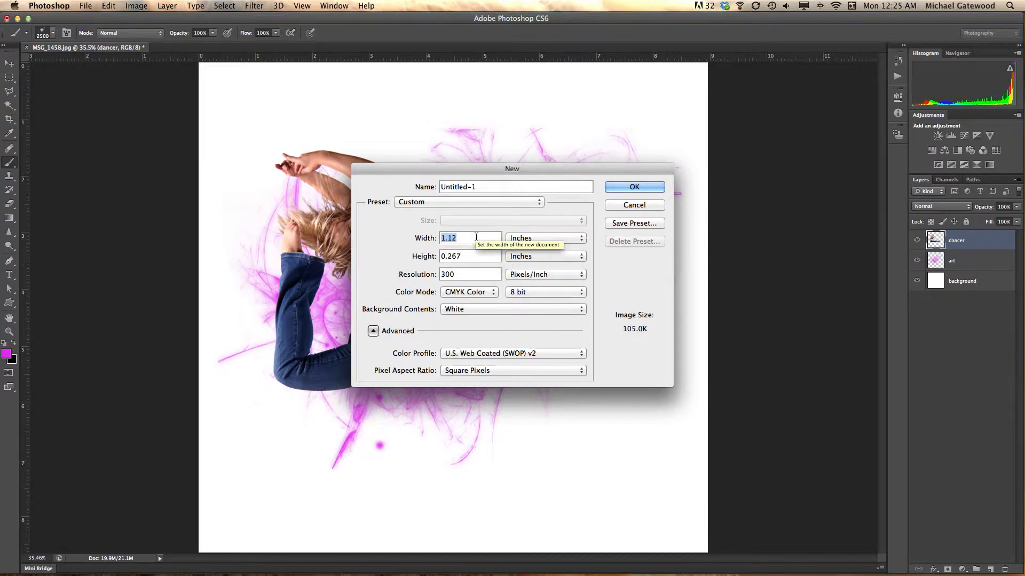
Set the new document to 5 by 5 inches in RGB Color mode and create it.
{"action": "type", "text": "5"}
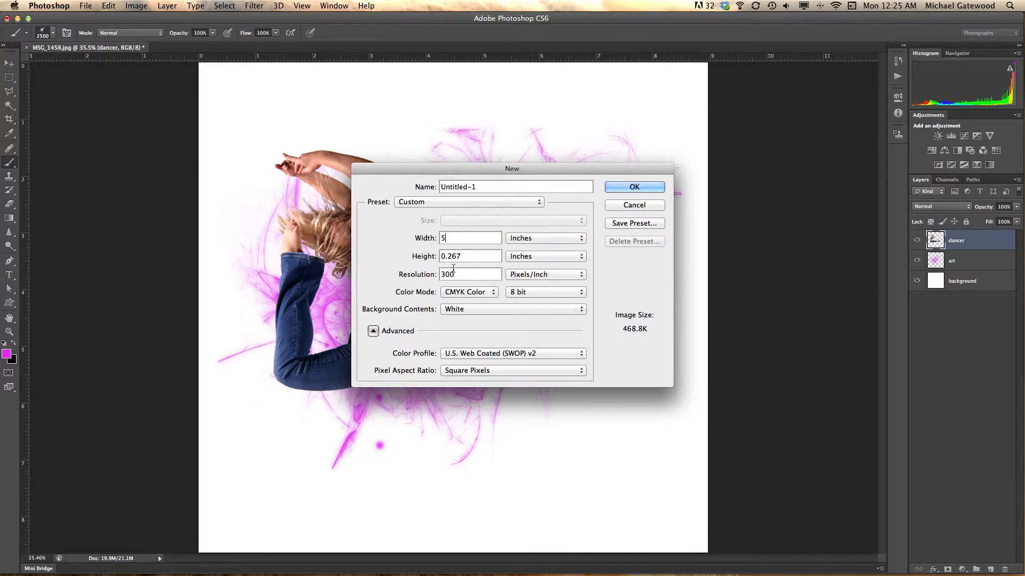
{"action": "key", "text": "Tab"}
{"action": "type", "text": "5"}
{"action": "left_click", "coordinate": [467, 292]}
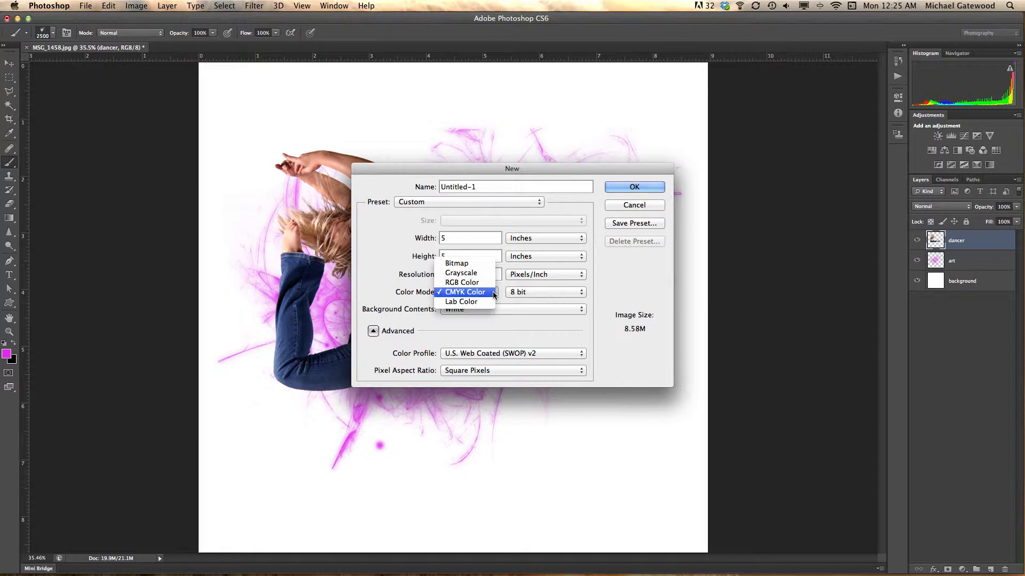
{"action": "left_click", "coordinate": [462, 283]}
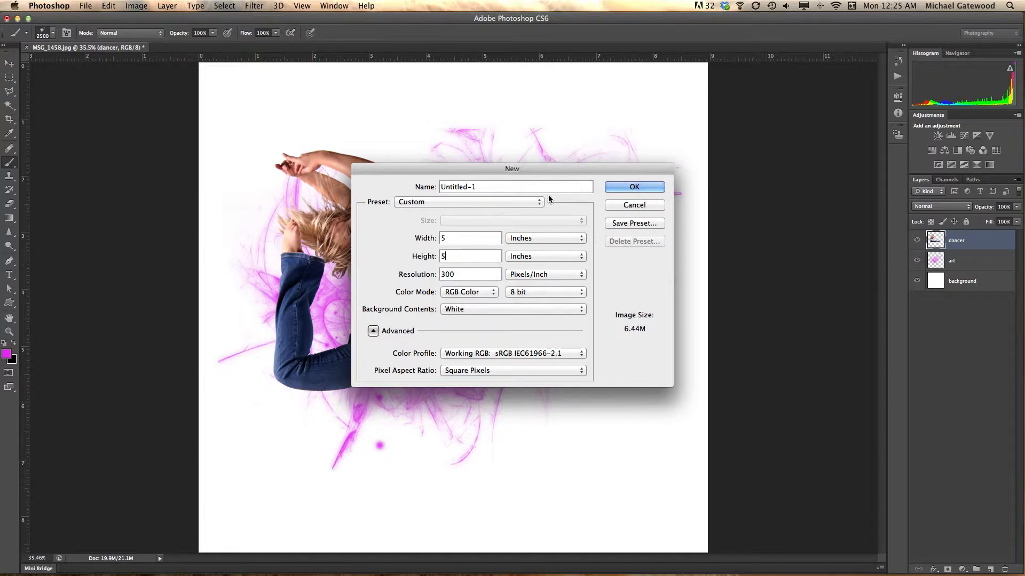
{"action": "left_click", "coordinate": [641, 188]}
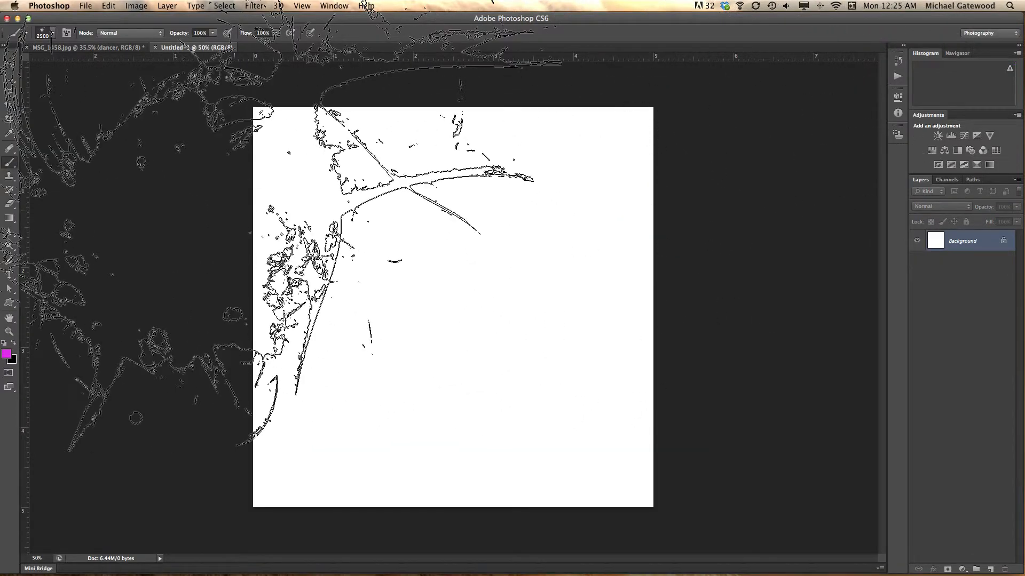
Reset the foreground and background colors to default black and white and activate the Type tool.
{"action": "left_click", "coordinate": [8, 275]}
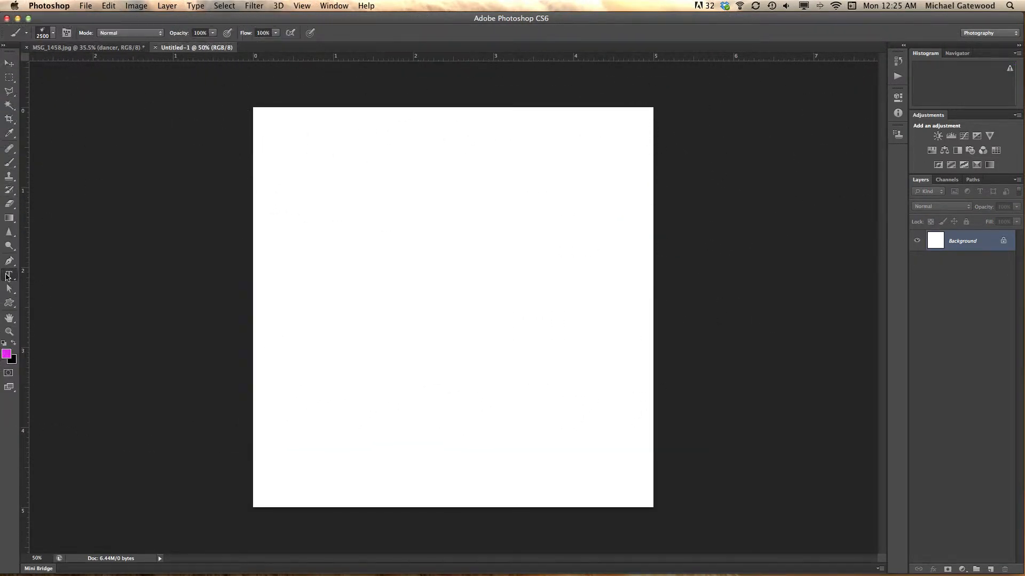
{"action": "left_click", "coordinate": [8, 275]}
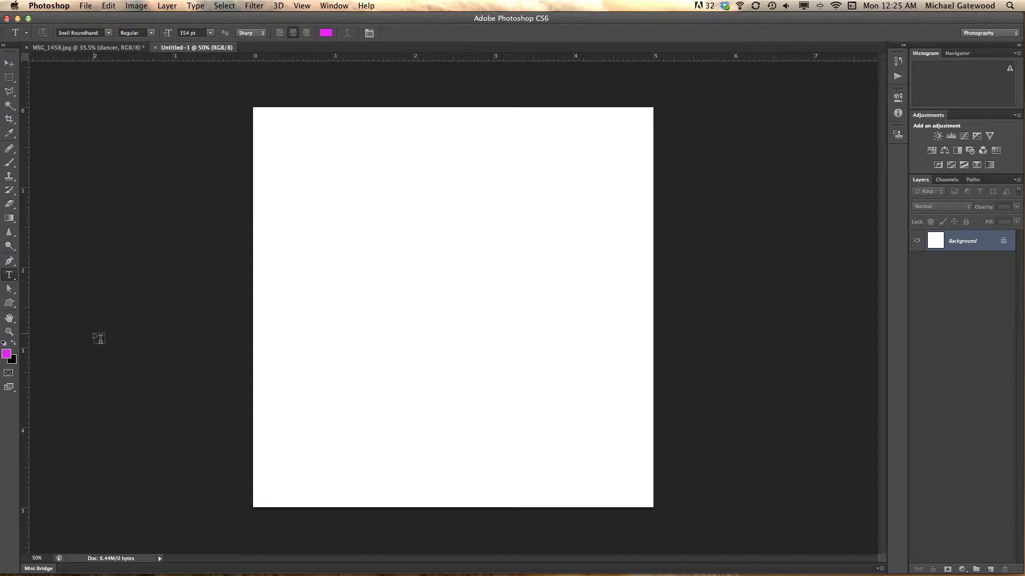
{"action": "key", "text": "d"}
{"action": "key", "text": "e"}
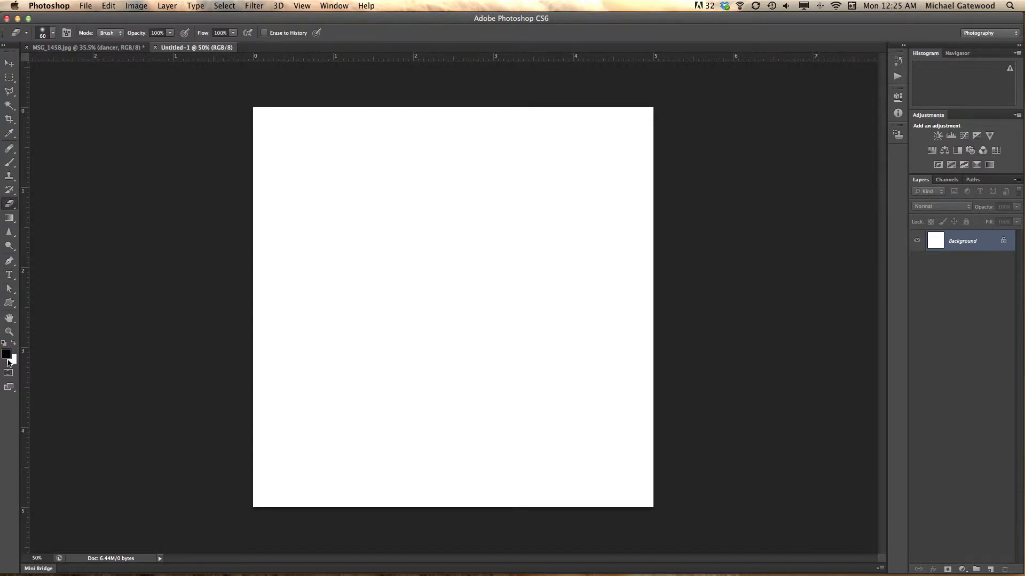
{"action": "key", "text": "z"}
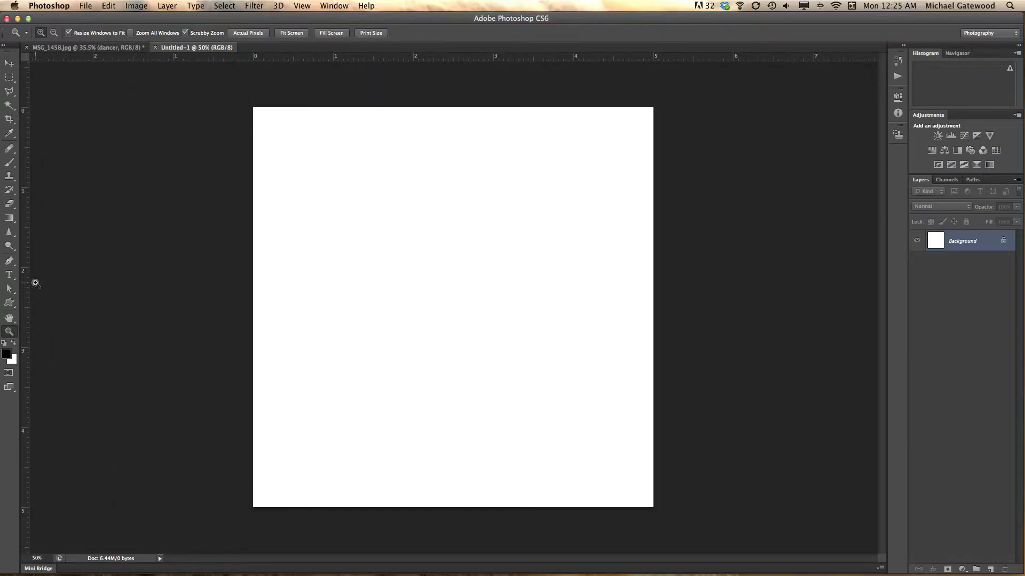
{"action": "left_click", "coordinate": [10, 276]}
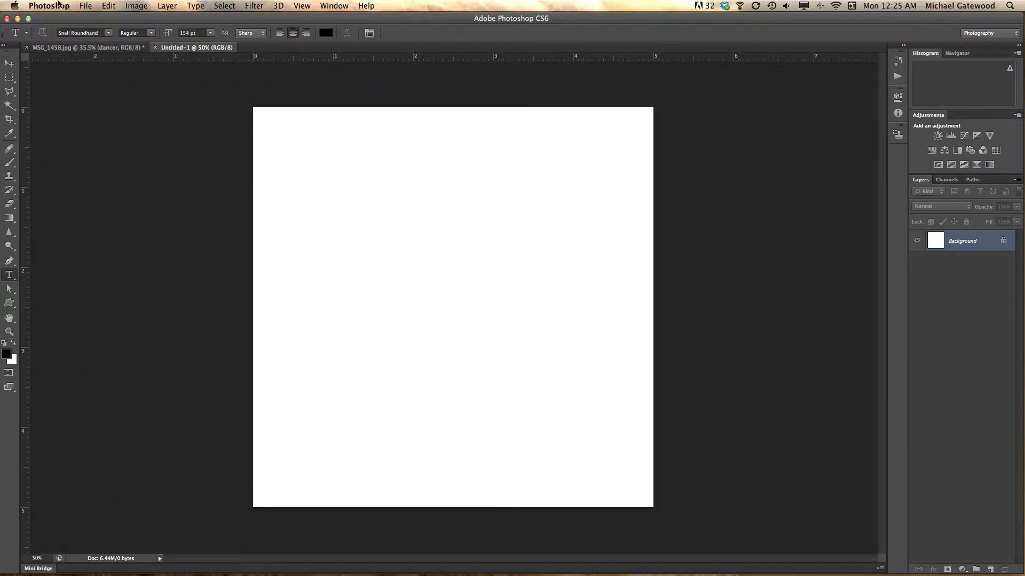
Add a first name as text in the Sweetly Broken font and move it toward the middle of the canvas.
{"action": "left_click", "coordinate": [110, 34]}
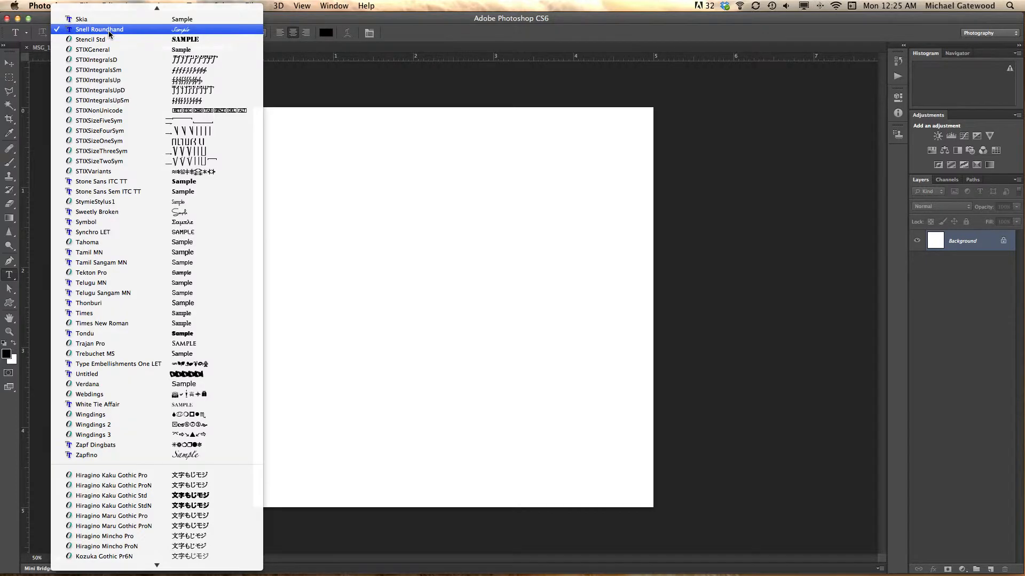
{"action": "left_click", "coordinate": [182, 214]}
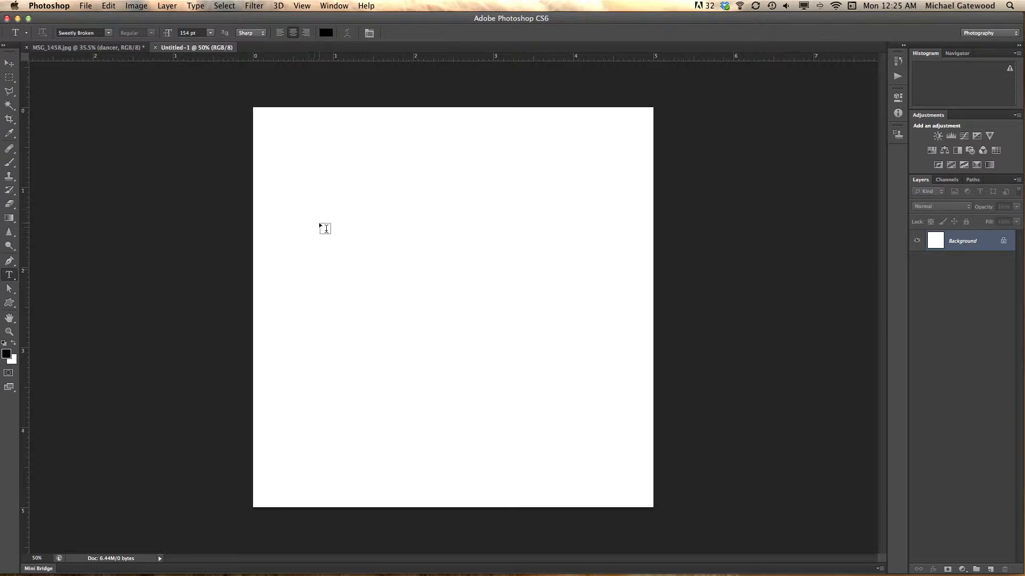
{"action": "left_click", "coordinate": [336, 254]}
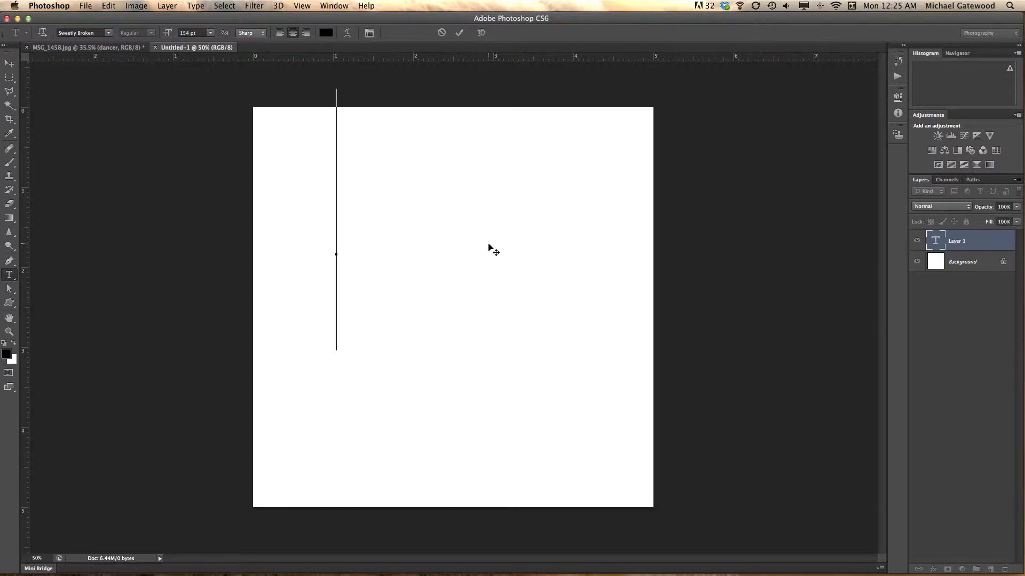
{"action": "type", "text": "Lisa"}
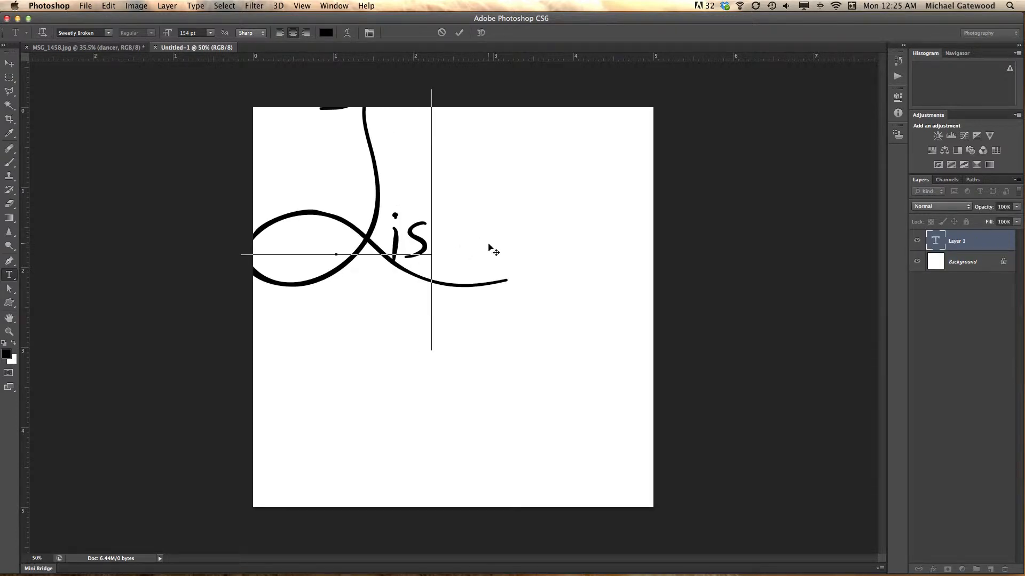
{"action": "left_click", "coordinate": [9, 63]}
{"action": "left_click_drag", "start_coordinate": [353, 240], "coordinate": [439, 306]}
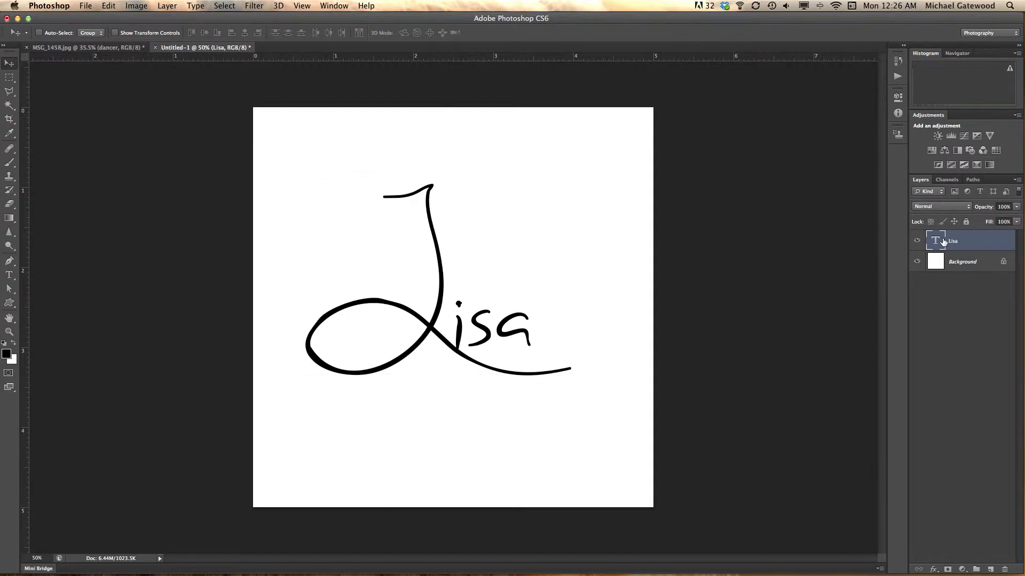
Change the font of the name text to Mr Sheffield.
{"action": "double_click", "coordinate": [943, 241]}
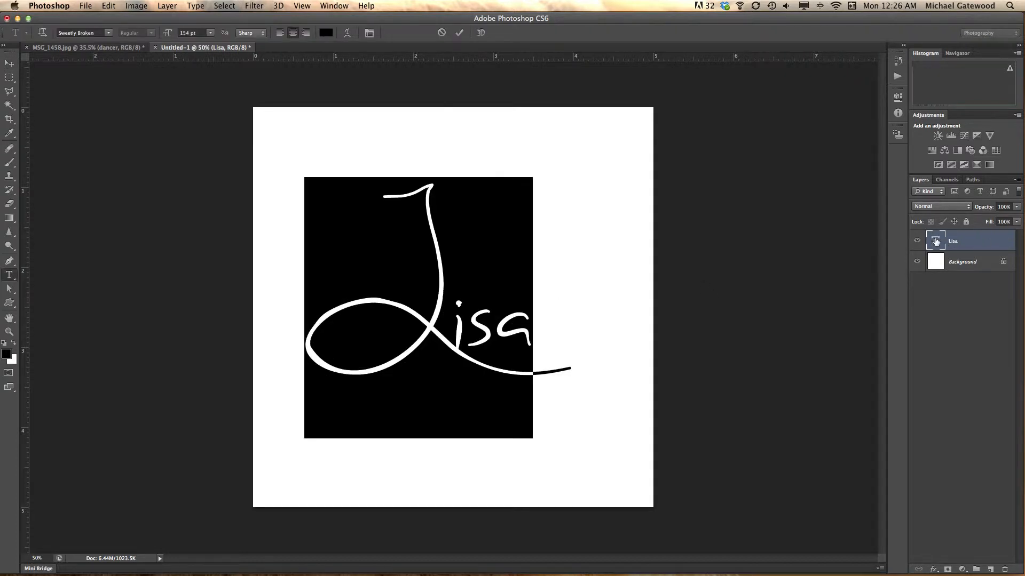
{"action": "left_click", "coordinate": [110, 34]}
{"action": "scroll", "coordinate": [133, 124], "scroll_direction": "up", "scroll_amount": 15}
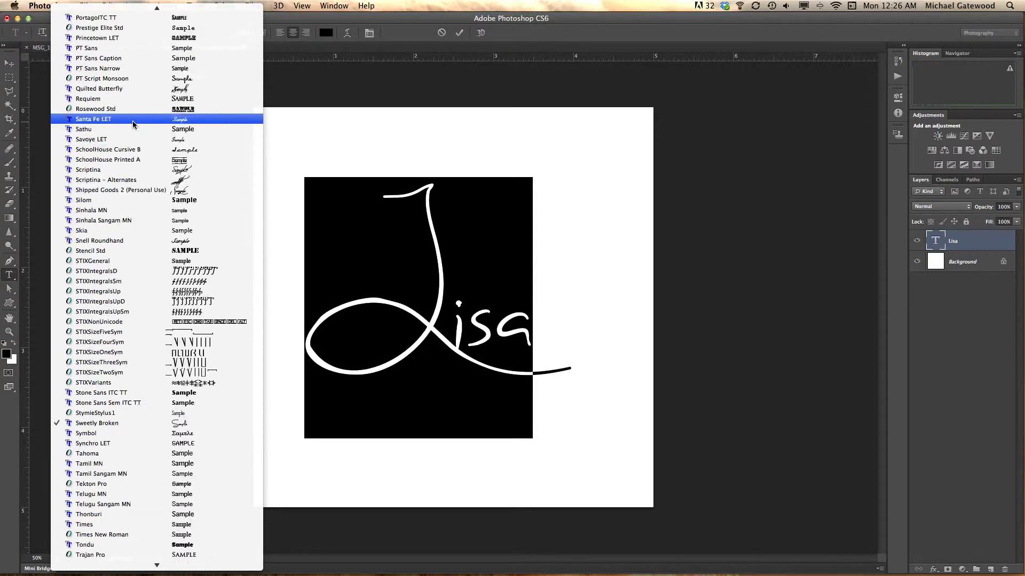
{"action": "scroll", "coordinate": [133, 124], "scroll_direction": "up", "scroll_amount": 3}
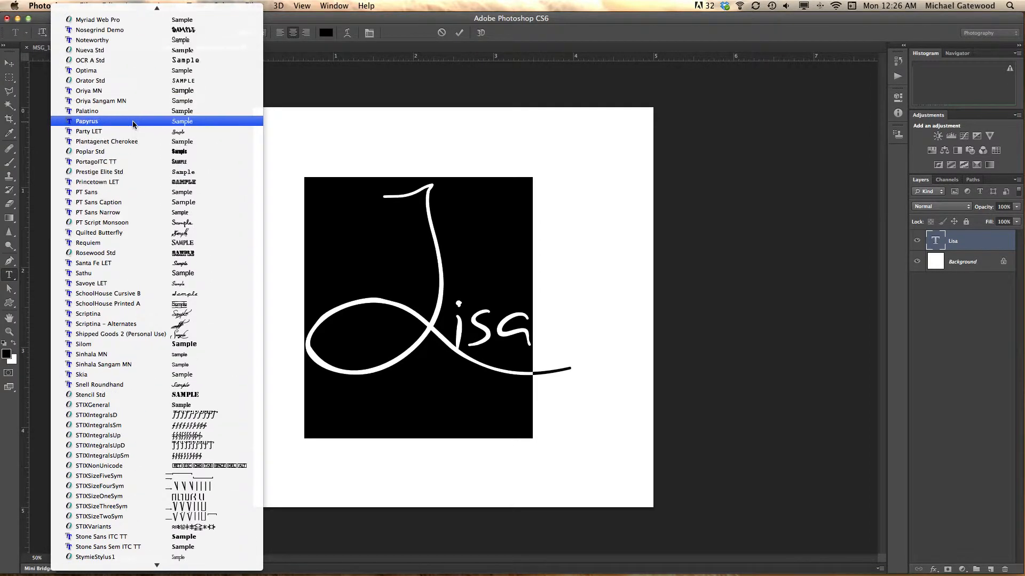
{"action": "scroll", "coordinate": [133, 125], "scroll_direction": "up", "scroll_amount": 5}
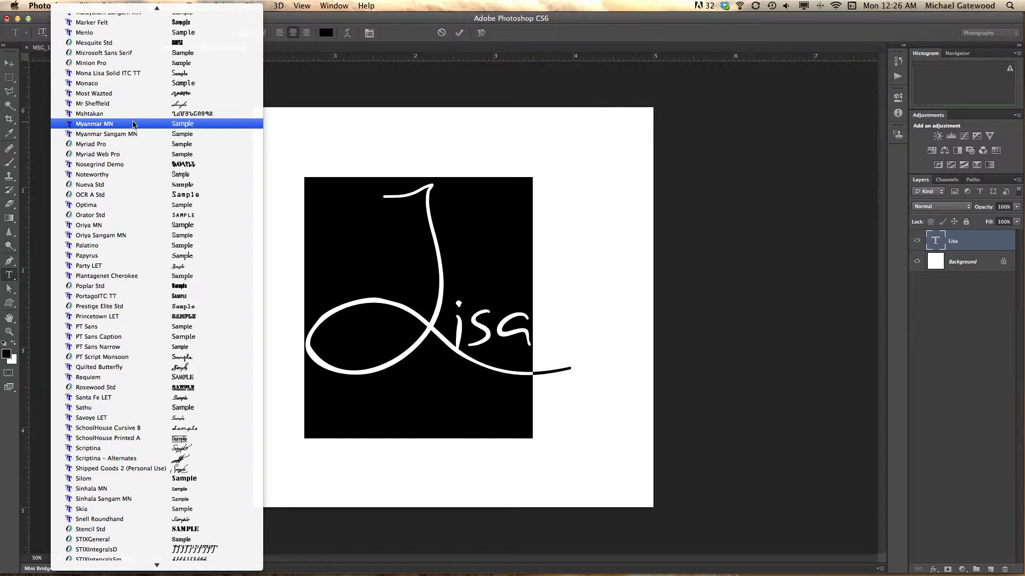
{"action": "left_click", "coordinate": [90, 104]}
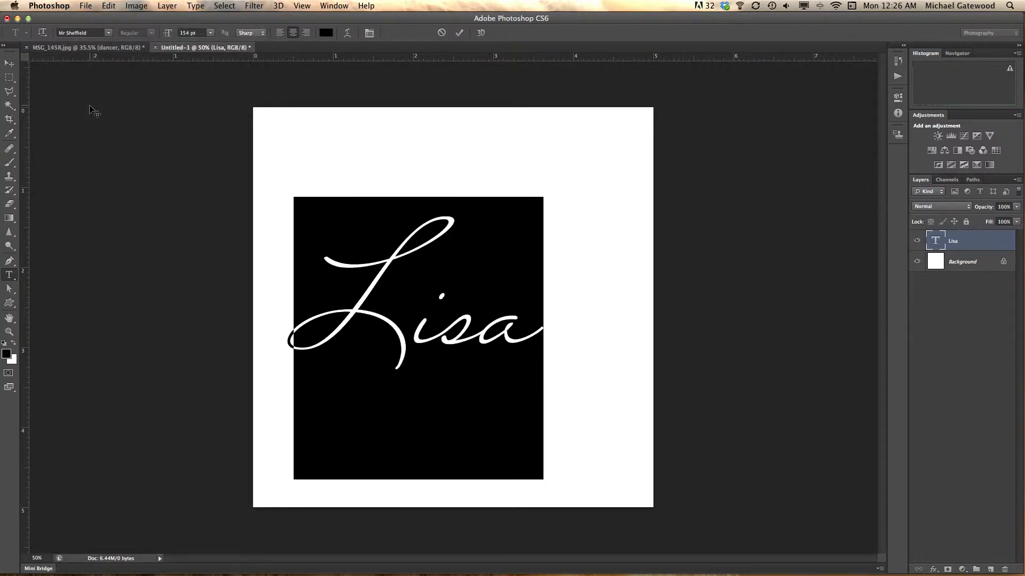
Enlarge the name text with Free Transform to about 4.6 inches wide, nearly filling the canvas width.
{"action": "left_click", "coordinate": [9, 63]}
{"action": "key", "text": "super+t"}
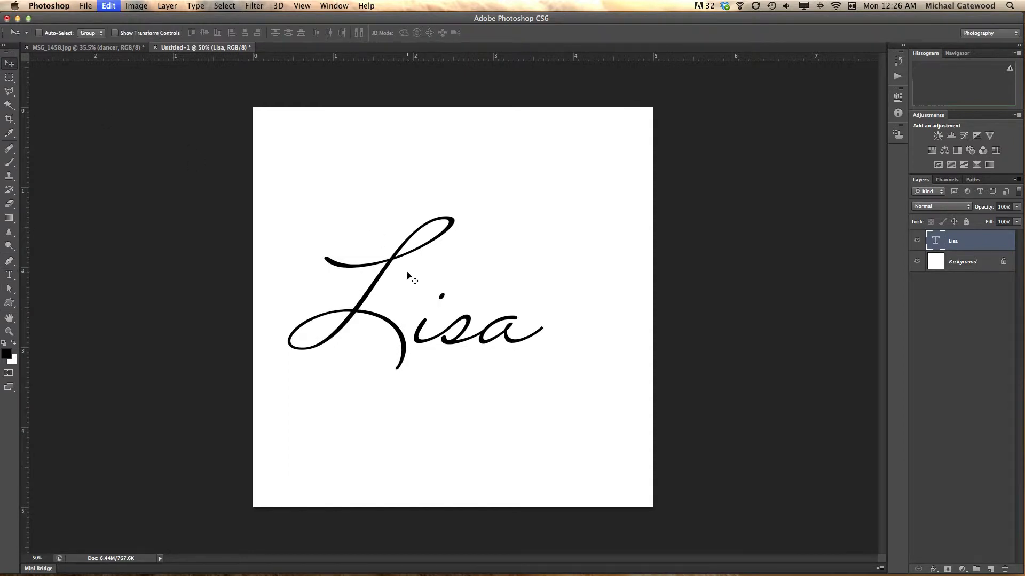
{"action": "left_click_drag", "start_coordinate": [544, 200], "coordinate": [634, 170]}
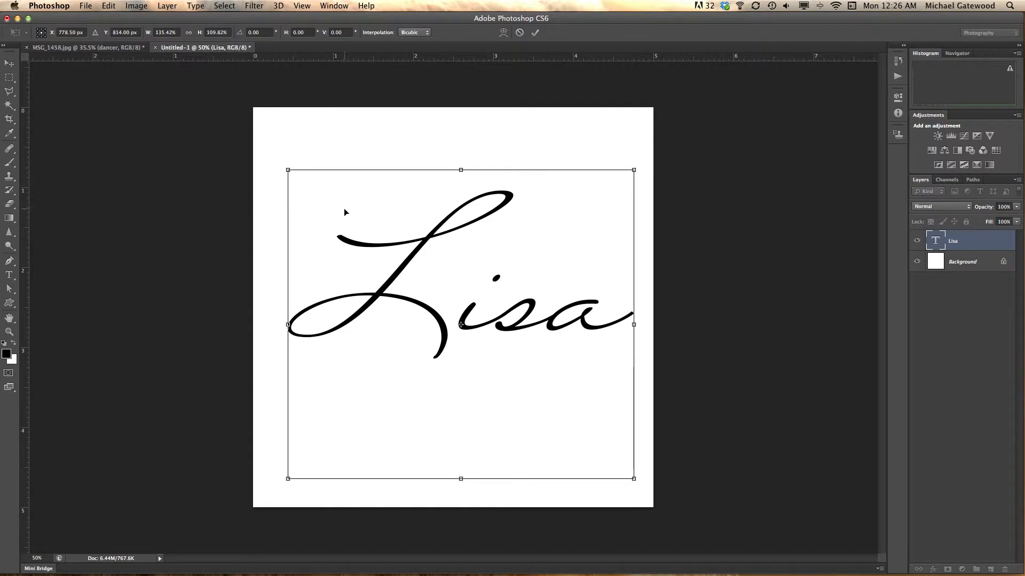
{"action": "left_click_drag", "start_coordinate": [286, 169], "coordinate": [269, 160]}
{"action": "key", "text": "Return"}
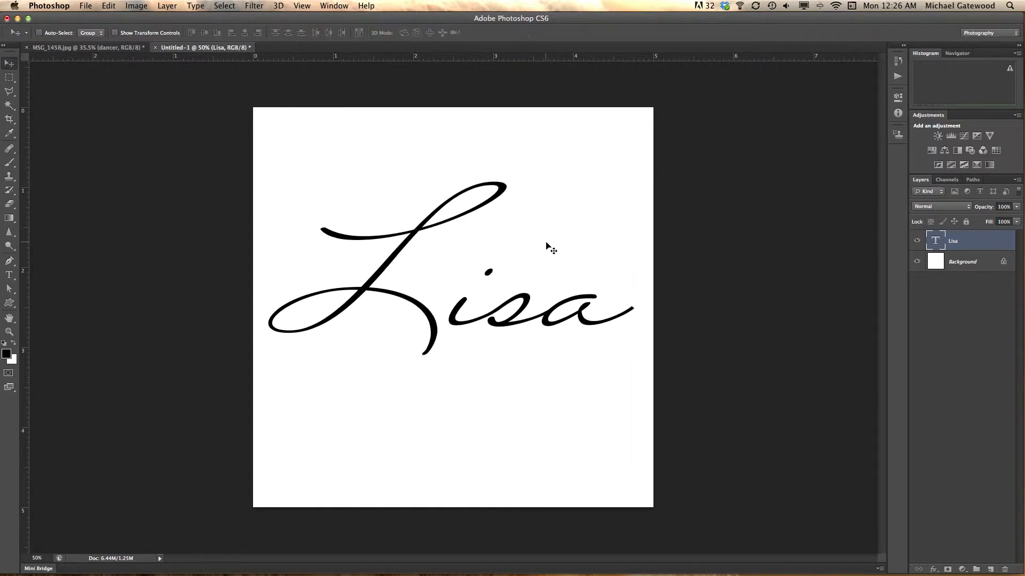
Trim the canvas on all four sides based on the top left pixel color, and delete the Background layer.
{"action": "left_click", "coordinate": [954, 267]}
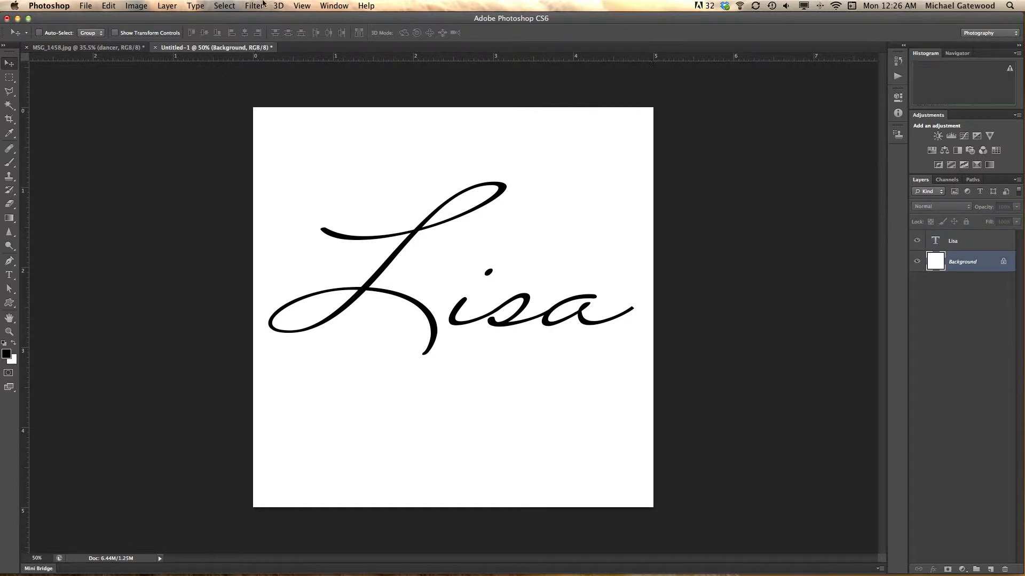
{"action": "left_click", "coordinate": [134, 7]}
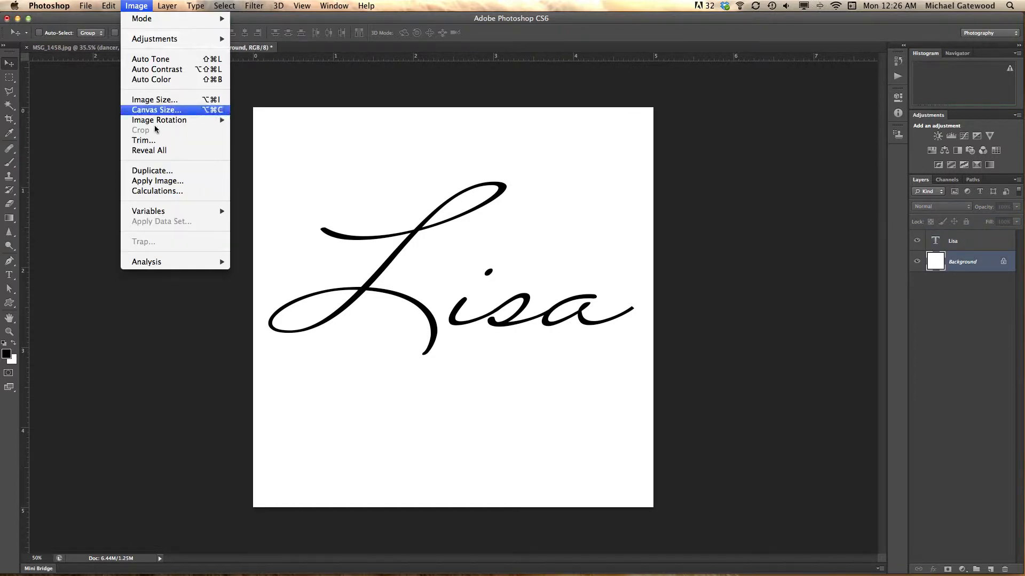
{"action": "key", "text": "Return"}
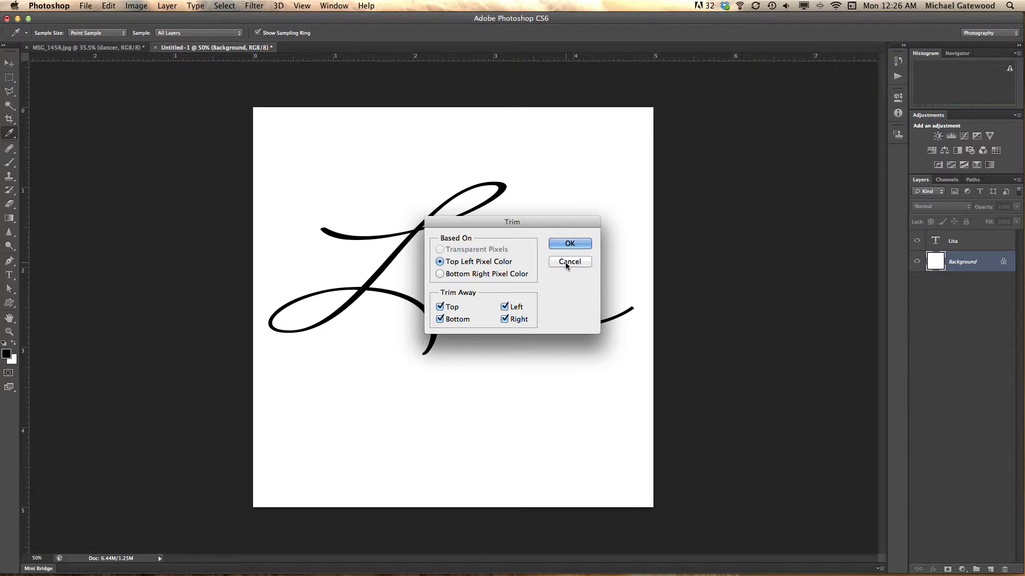
{"action": "left_click", "coordinate": [569, 244]}
{"action": "key", "text": "v"}
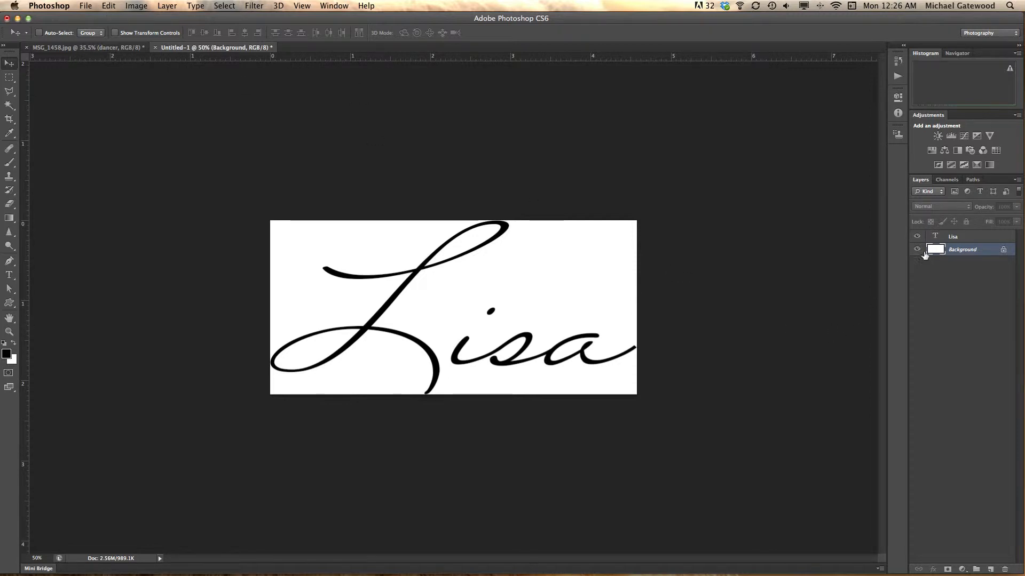
{"action": "left_click_drag", "start_coordinate": [956, 251], "coordinate": [1006, 570]}
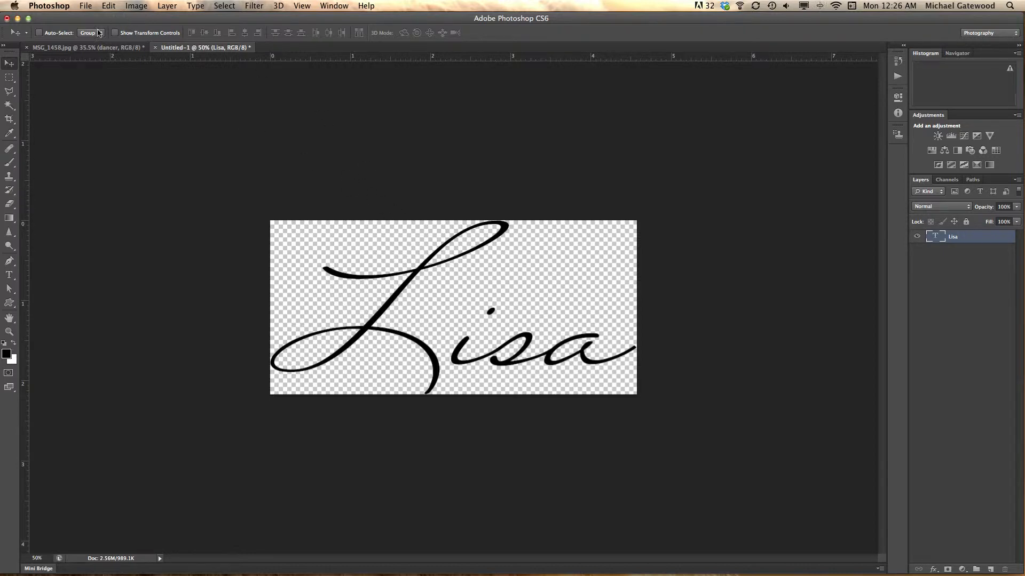
Define a brush preset from the name text, naming it with the same first name in lowercase.
{"action": "left_click", "coordinate": [108, 5]}
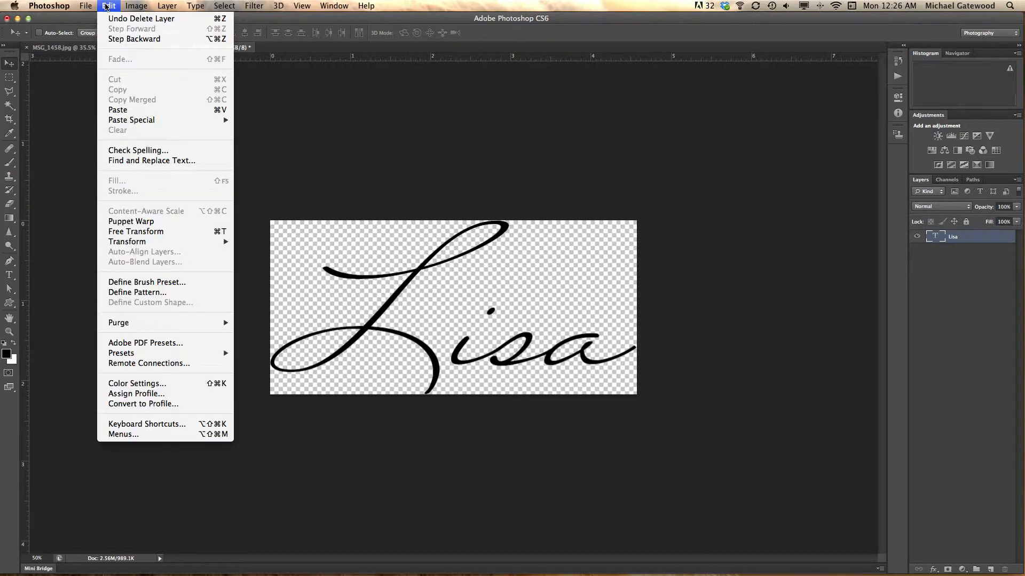
{"action": "left_click", "coordinate": [170, 282]}
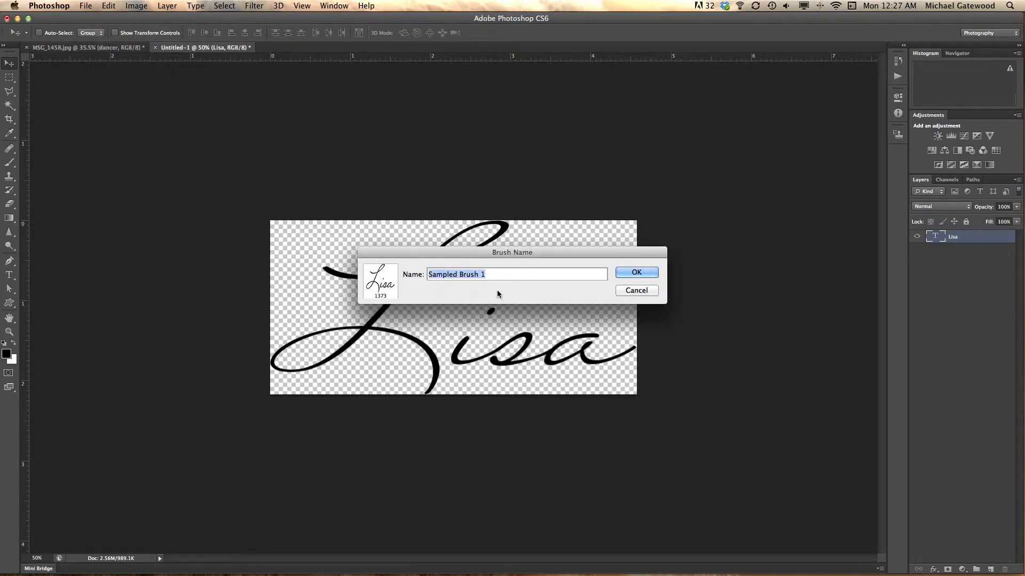
{"action": "type", "text": "lisda"}
{"action": "left_click_drag", "start_coordinate": [453, 273], "coordinate": [415, 275]}
{"action": "key", "text": "BackSpace"}
{"action": "type", "text": "lisa"}
{"action": "left_click", "coordinate": [636, 272]}
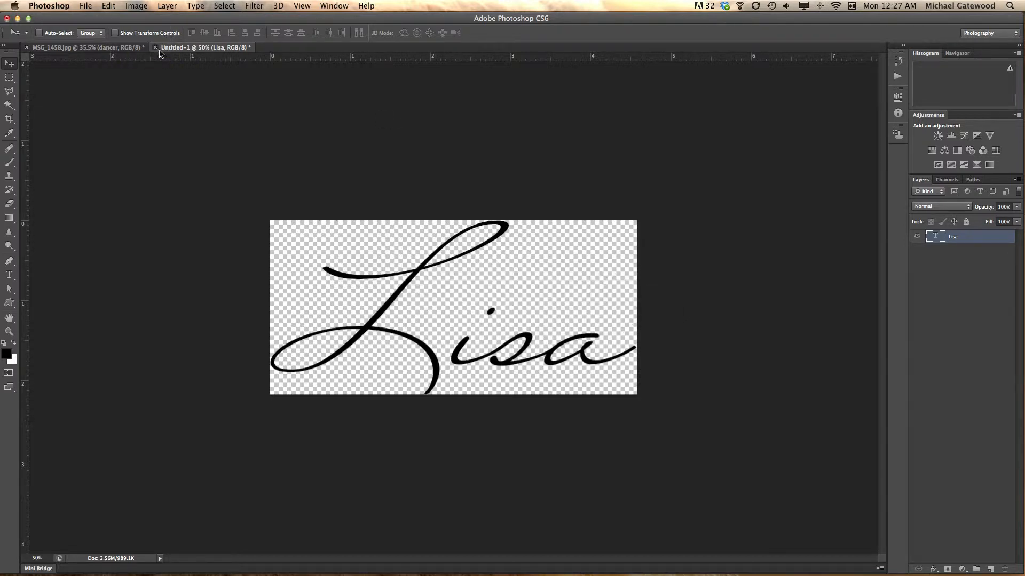
Close the name document without saving and choose the new name brush tip, sized 1373 px, for the Brush tool.
{"action": "key", "text": "super+w"}
{"action": "left_click", "coordinate": [475, 199]}
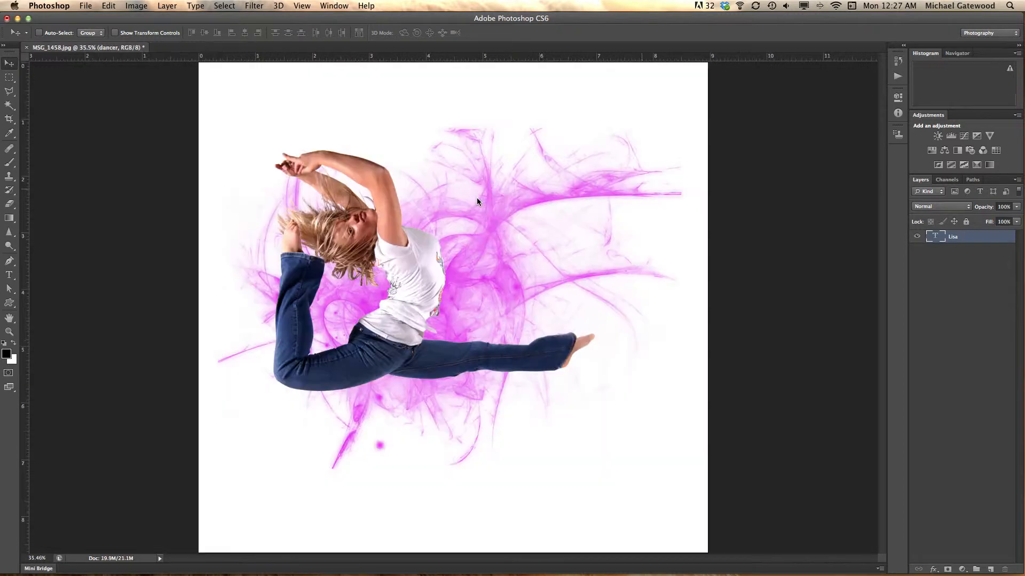
{"action": "left_click", "coordinate": [9, 164]}
{"action": "left_click", "coordinate": [53, 34]}
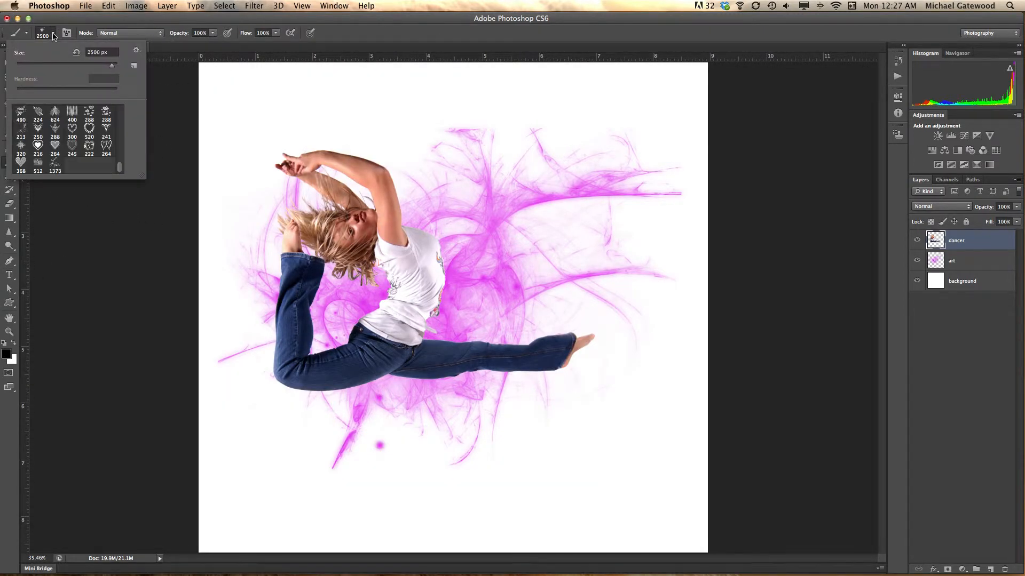
{"action": "left_click", "coordinate": [56, 165]}
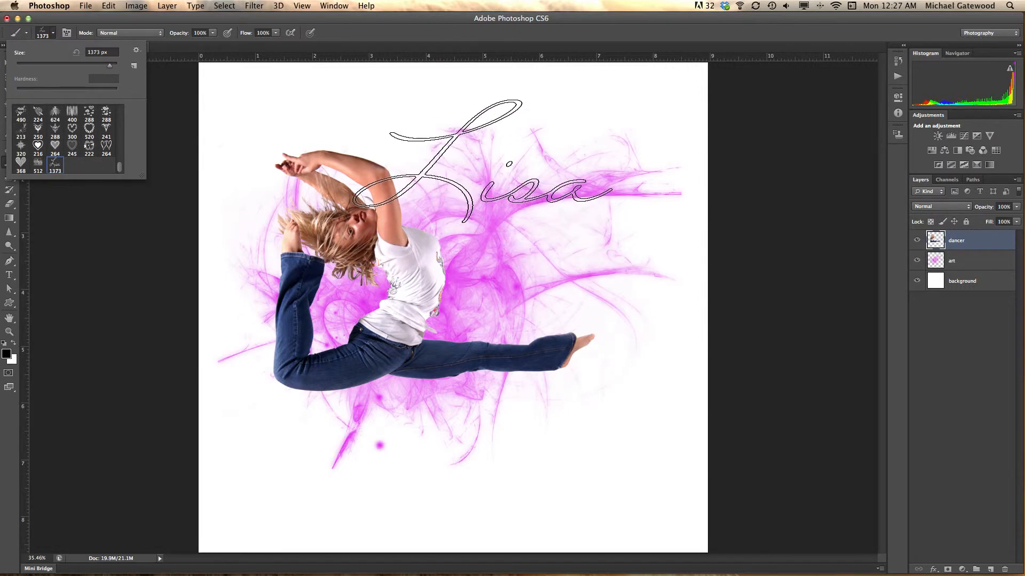
{"action": "left_click", "coordinate": [407, 51]}
Reduce the name brush's size to 500 px.
{"action": "key", "text": "bracketright"}
{"action": "key", "text": "bracketright"}
{"action": "key", "text": "bracketright"}
{"action": "key", "text": "bracketright"}
{"action": "key", "text": "bracketright"}
{"action": "key", "text": "bracketright"}
{"action": "key", "text": "bracketright"}
{"action": "key", "text": "bracketright"}
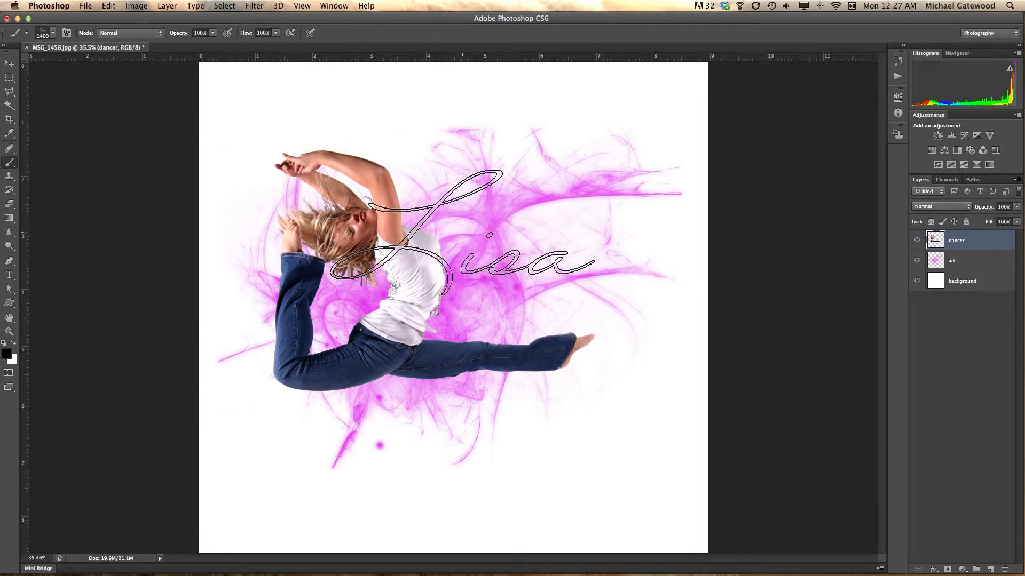
{"action": "key", "text": "bracketleft"}
{"action": "key", "text": "bracketleft"}
{"action": "key", "text": "bracketleft"}
{"action": "key", "text": "bracketleft"}
{"action": "key", "text": "bracketleft"}
{"action": "key", "text": "bracketleft"}
{"action": "key", "text": "bracketleft"}
{"action": "key", "text": "bracketleft"}
{"action": "key", "text": "bracketleft"}
{"action": "key", "text": "bracketleft"}
{"action": "key", "text": "bracketleft"}
{"action": "key", "text": "bracketleft"}
{"action": "key", "text": "bracketleft"}
{"action": "key", "text": "bracketleft"}
{"action": "key", "text": "bracketleft"}
{"action": "key", "text": "bracketleft"}
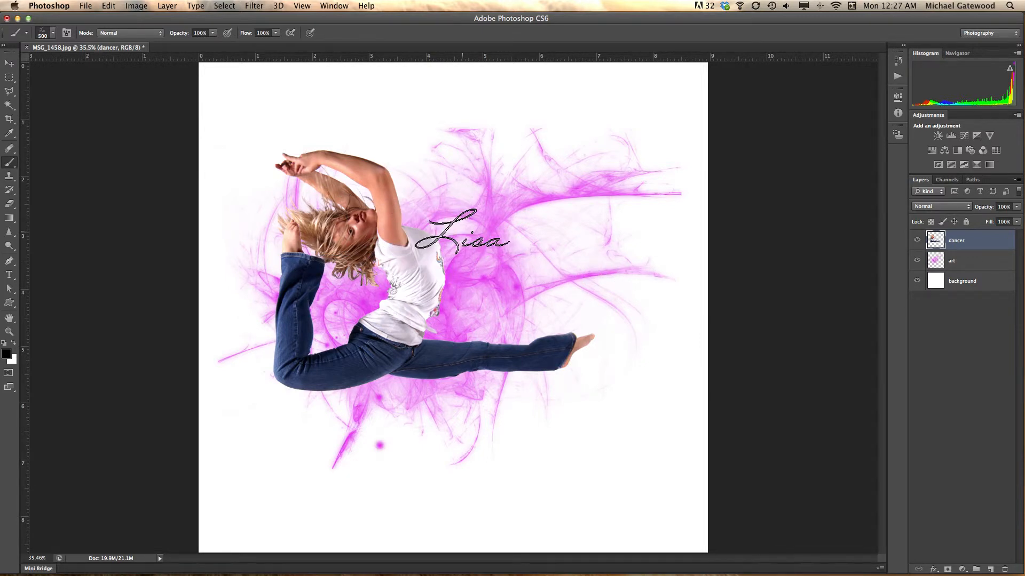
Turn on Shape Dynamics with 48% Roundness Jitter and Scattering with a Count of 1 for the name brush.
{"action": "left_click", "coordinate": [331, 7]}
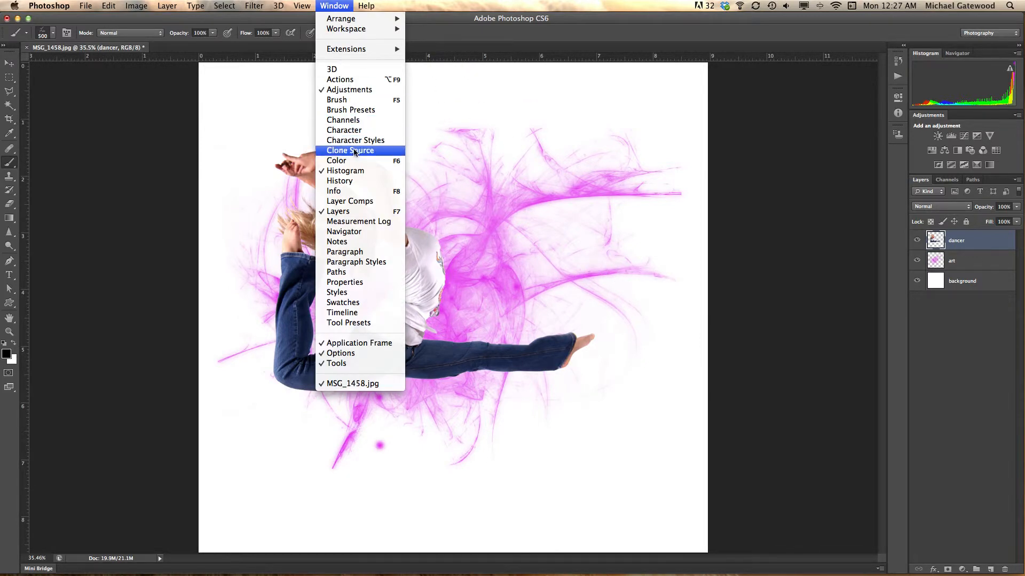
{"action": "left_click", "coordinate": [341, 102]}
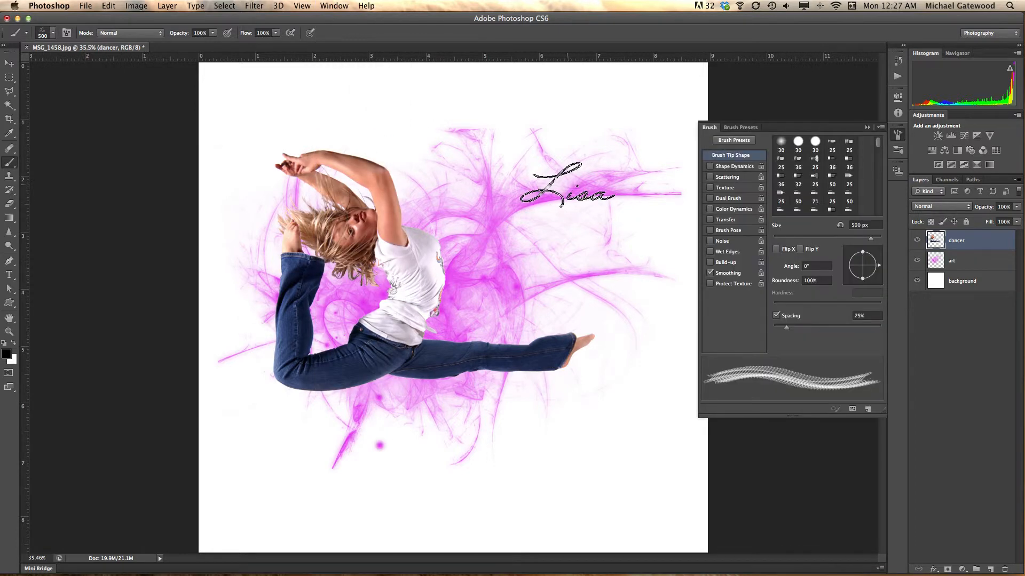
{"action": "left_click", "coordinate": [736, 167]}
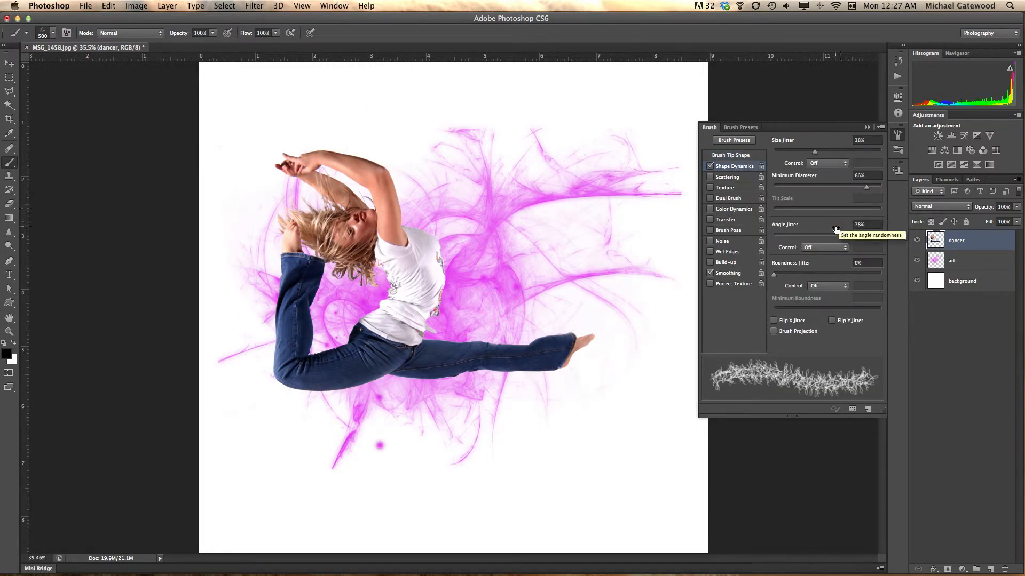
{"action": "left_click_drag", "start_coordinate": [774, 277], "coordinate": [826, 278]}
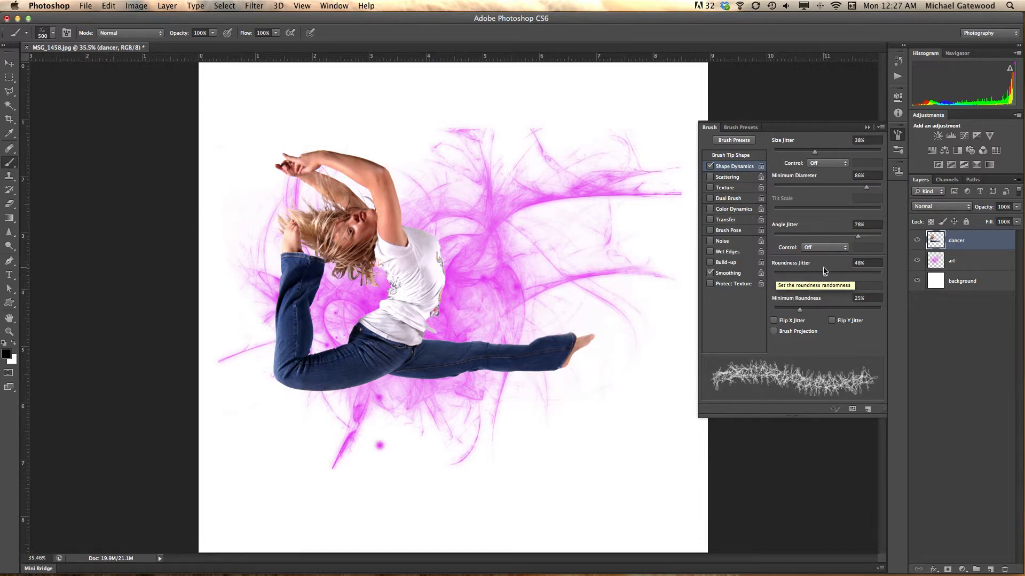
{"action": "left_click", "coordinate": [727, 177]}
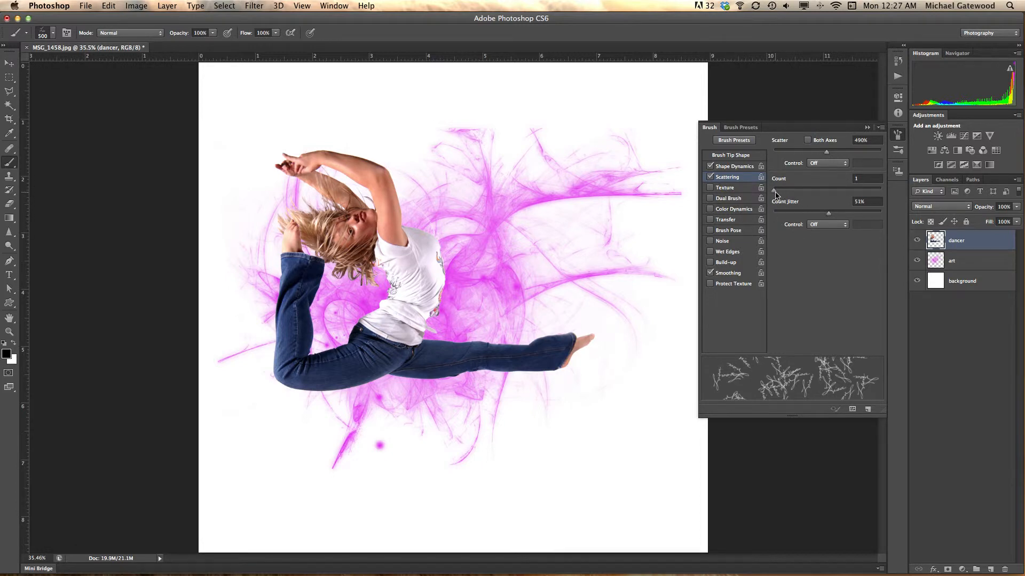
{"action": "left_click_drag", "start_coordinate": [776, 192], "coordinate": [775, 194]}
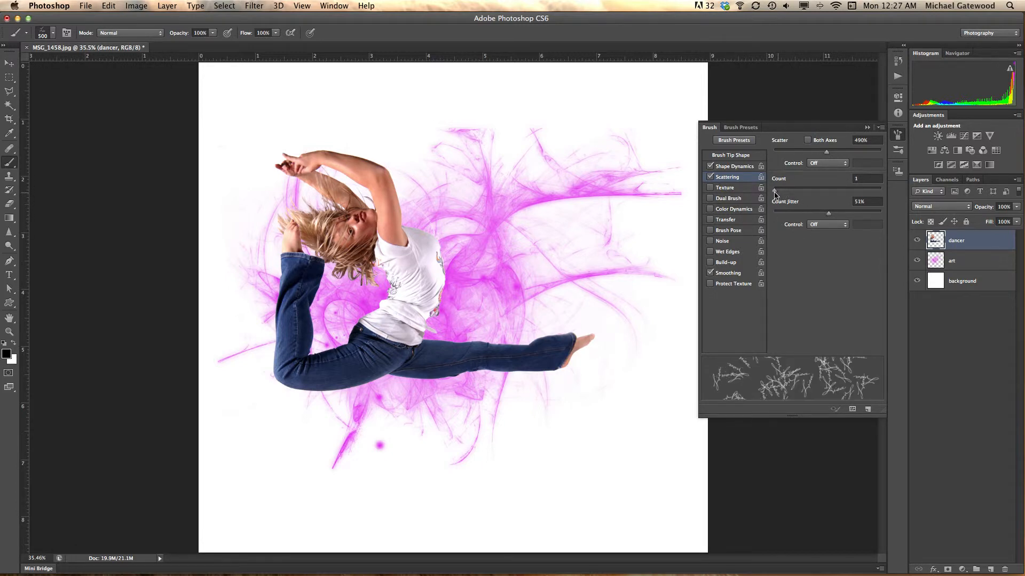
Set the brush's Angle Jitter to 17% in Shape Dynamics and put away the brush settings.
{"action": "left_click", "coordinate": [721, 167]}
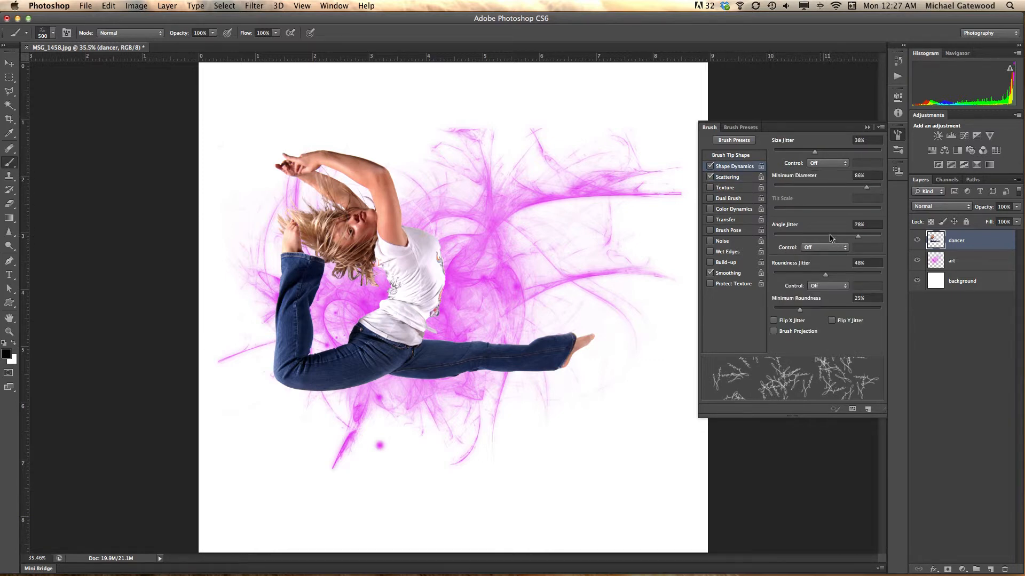
{"action": "left_click", "coordinate": [792, 235]}
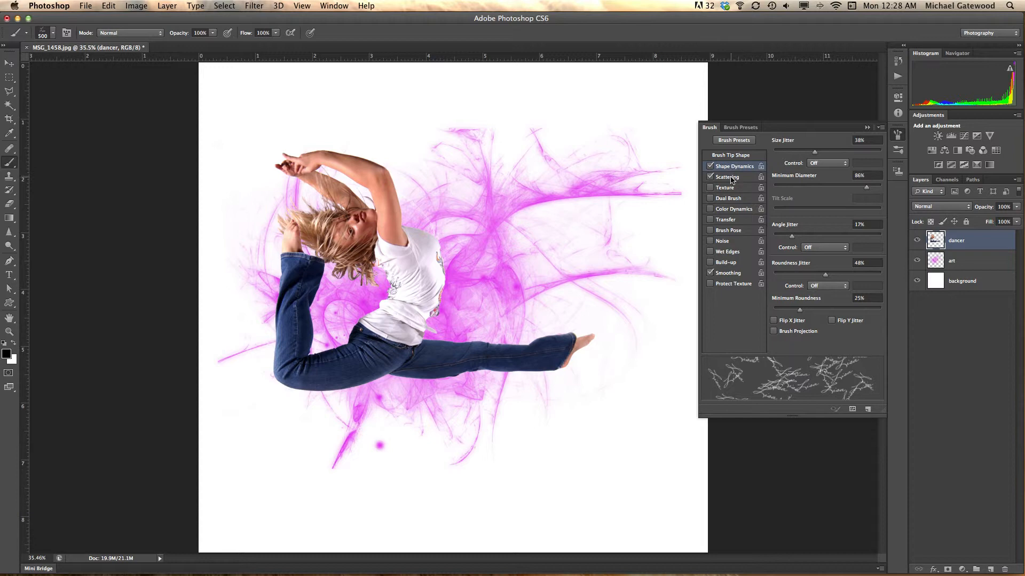
{"action": "left_click", "coordinate": [727, 178]}
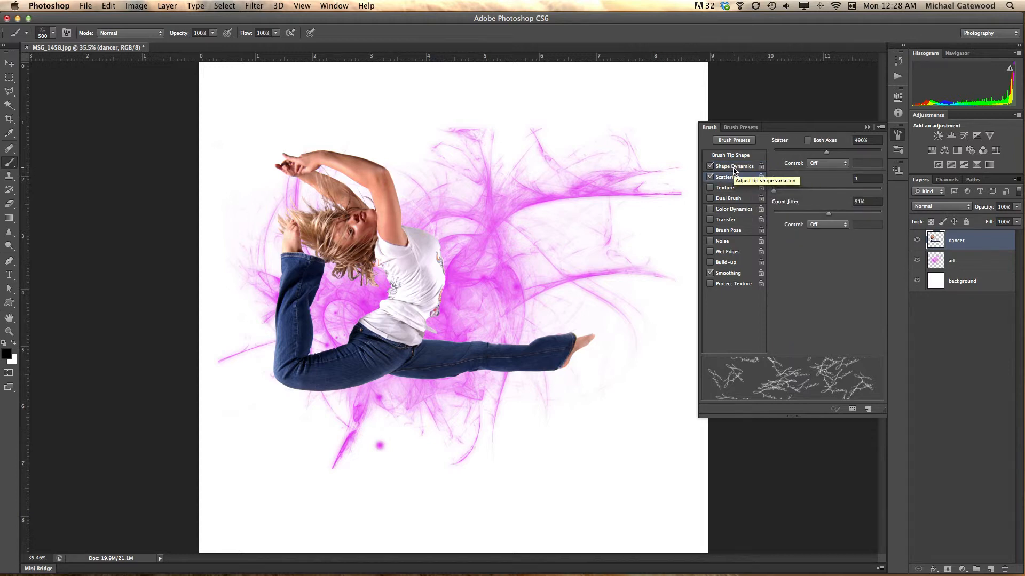
{"action": "left_click", "coordinate": [733, 167]}
{"action": "left_click", "coordinate": [9, 63]}
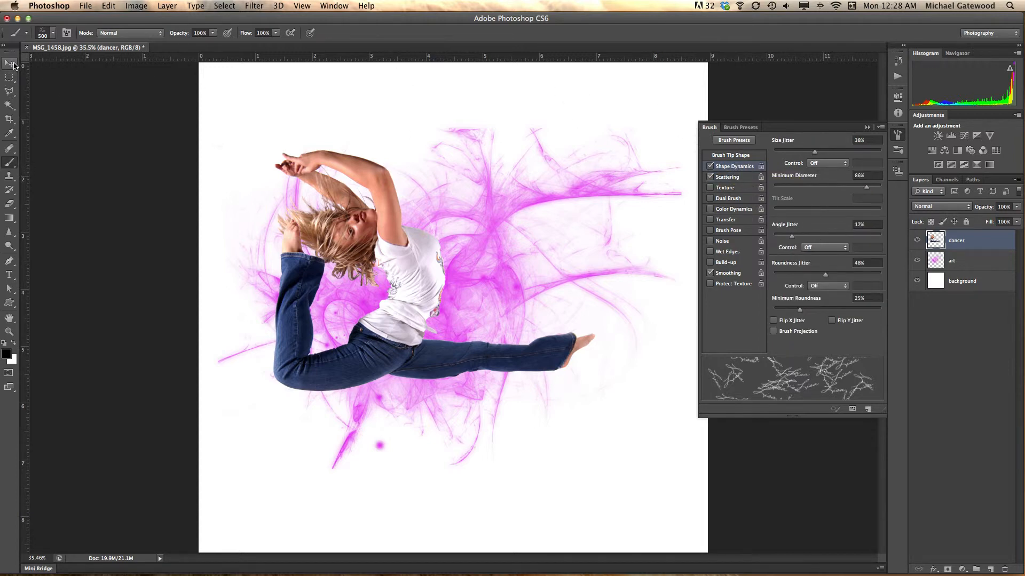
{"action": "left_click", "coordinate": [867, 127]}
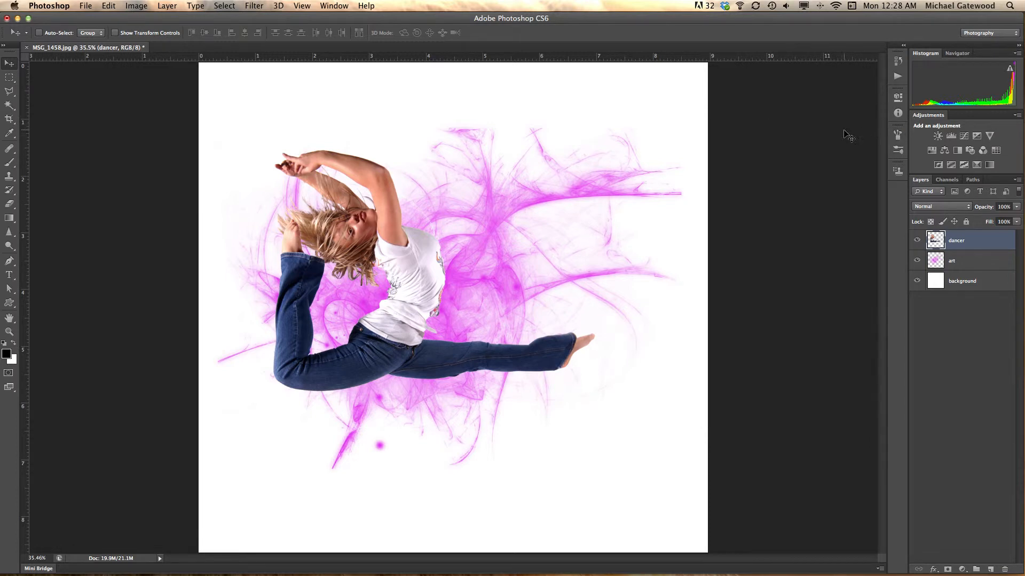
Add a new layer and place it between the dancer and art layers, with the Brush tool active.
{"action": "left_click", "coordinate": [9, 162]}
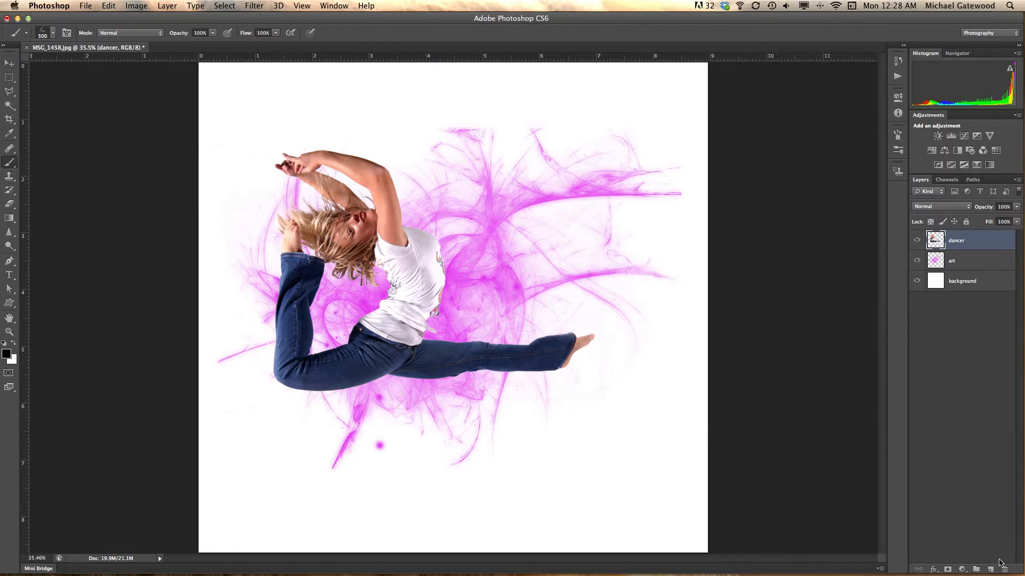
{"action": "left_click", "coordinate": [991, 570]}
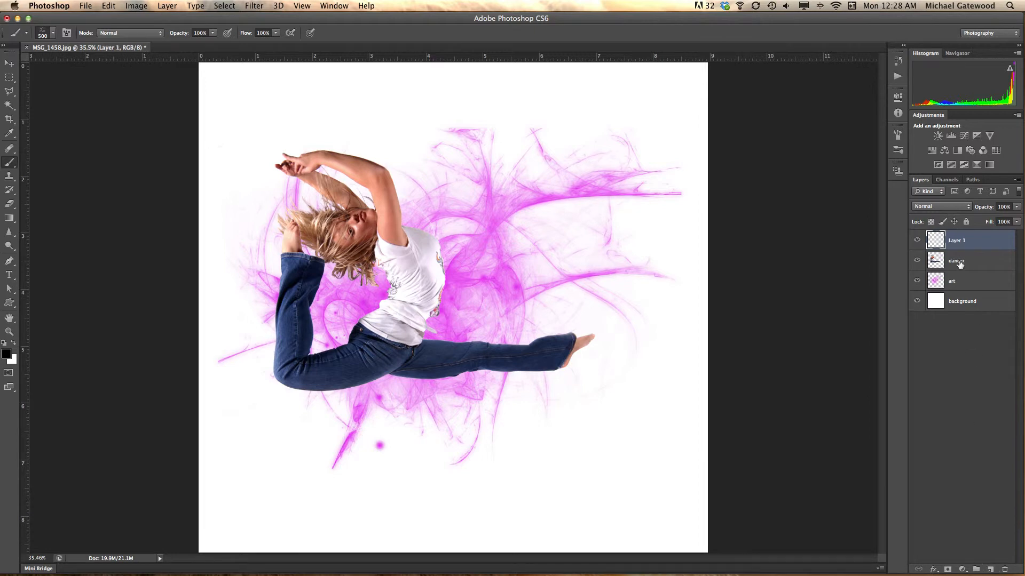
{"action": "left_click_drag", "start_coordinate": [957, 242], "coordinate": [959, 269]}
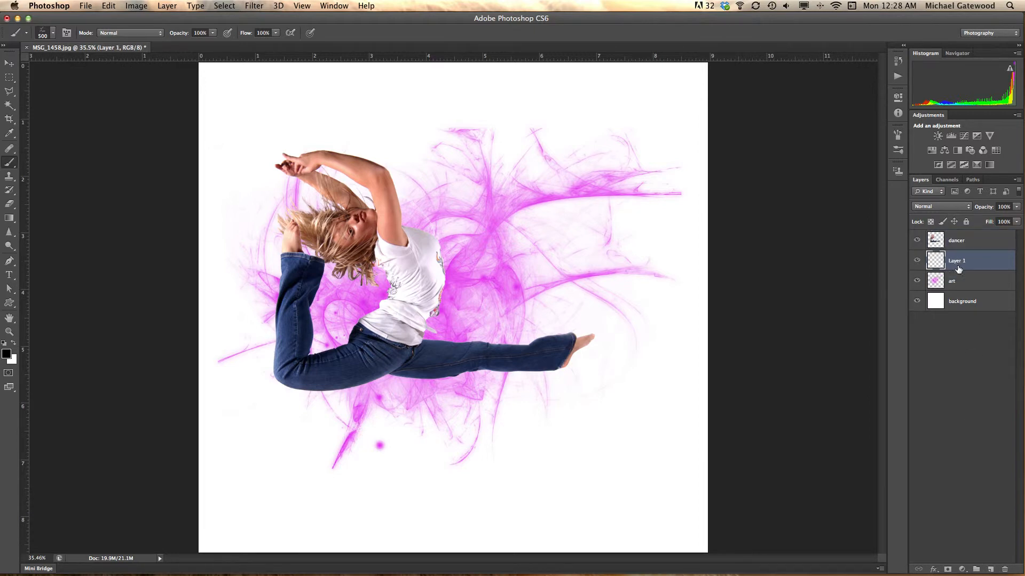
Hide the background and art layers briefly to examine the layer arrangement, and show both again.
{"action": "left_click", "coordinate": [918, 302]}
{"action": "left_click", "coordinate": [916, 282]}
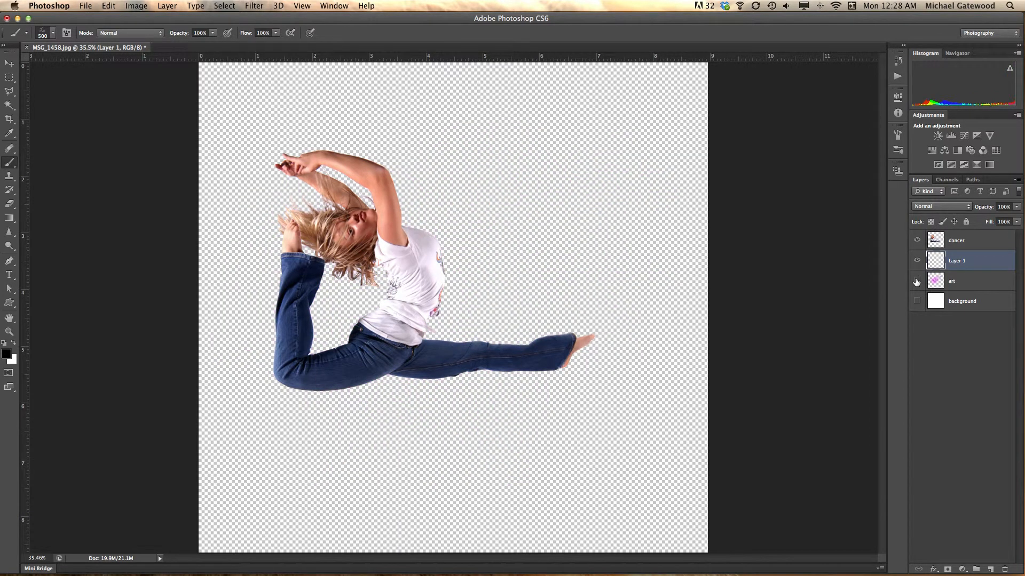
{"action": "left_click", "coordinate": [917, 281]}
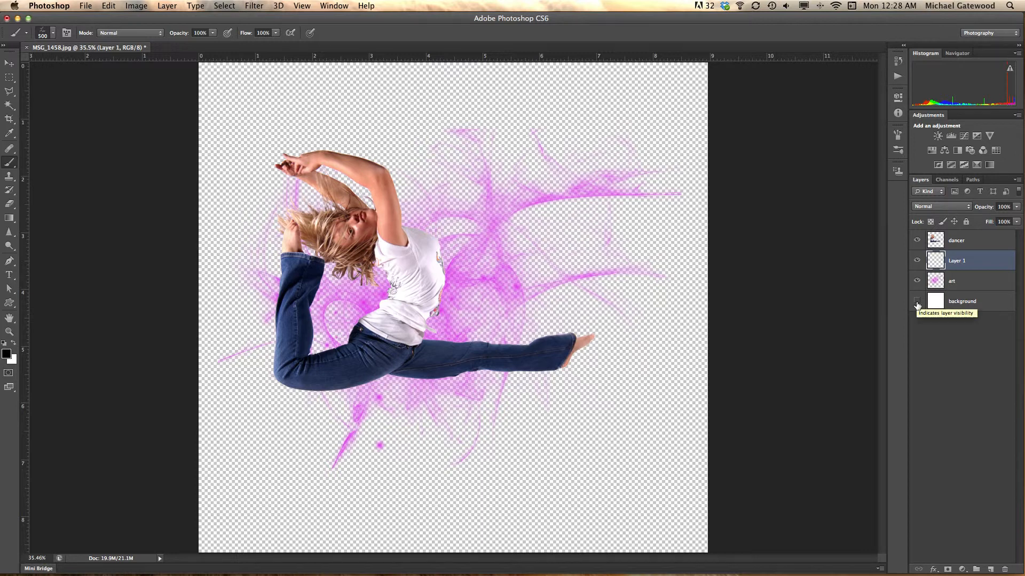
{"action": "left_click", "coordinate": [917, 302]}
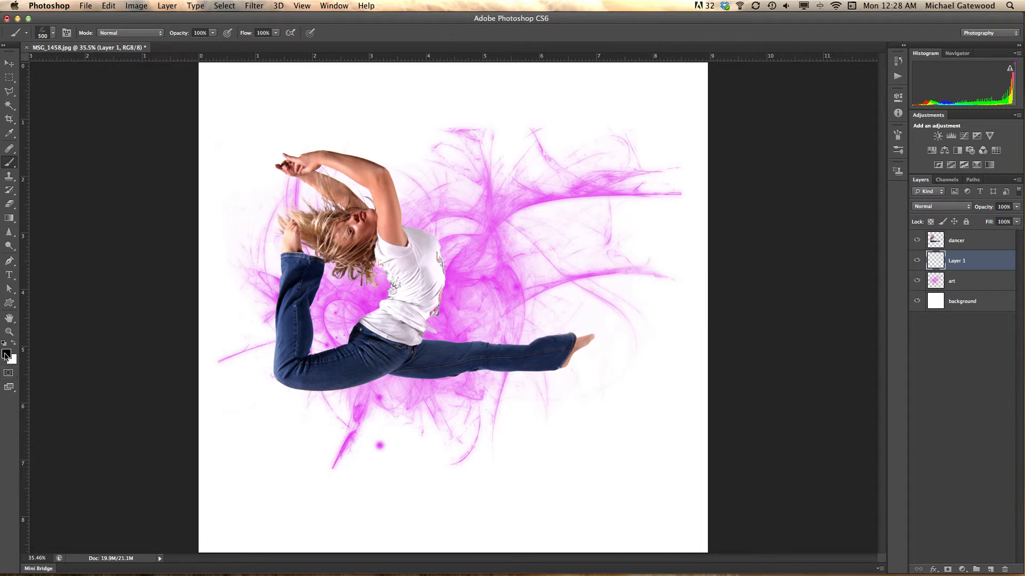
Set the foreground color to the light blue #698df4.
{"action": "left_click", "coordinate": [6, 354]}
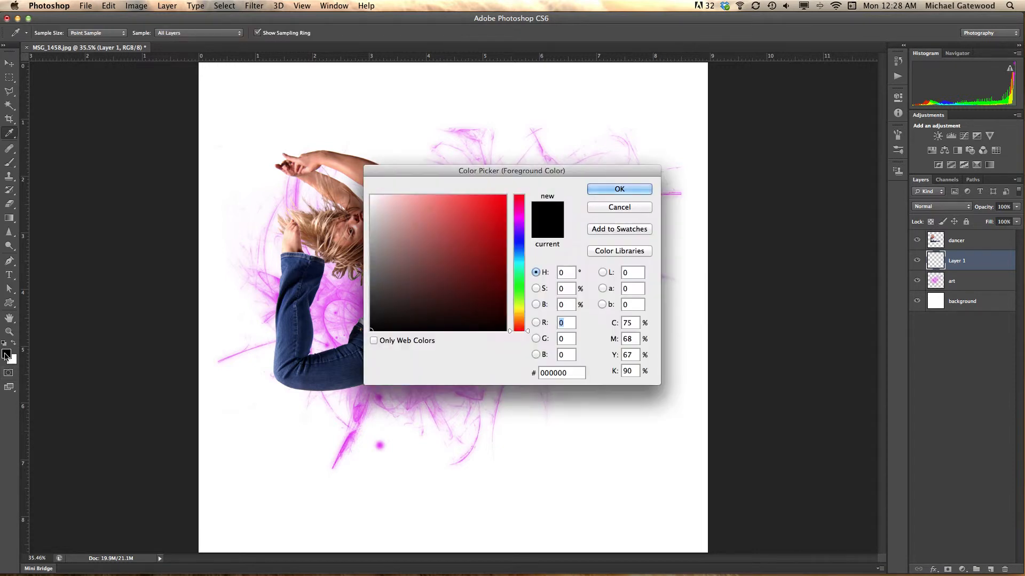
{"action": "left_click", "coordinate": [520, 248]}
{"action": "left_click", "coordinate": [447, 200]}
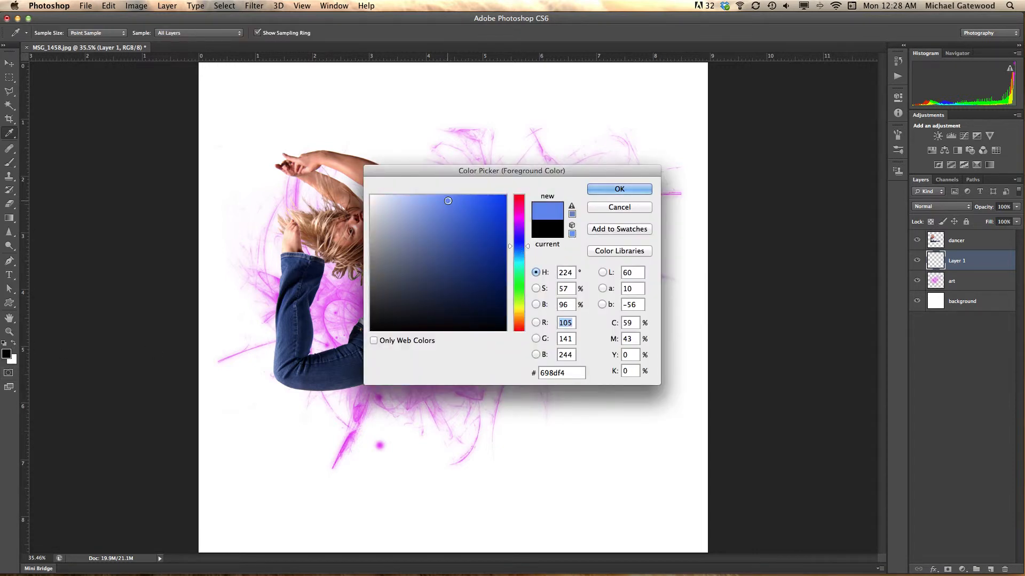
{"action": "left_click", "coordinate": [603, 189]}
Paint scattered blue names around the dancer on the new layer and lower the layer's opacity to 53%.
{"action": "key", "text": "b"}
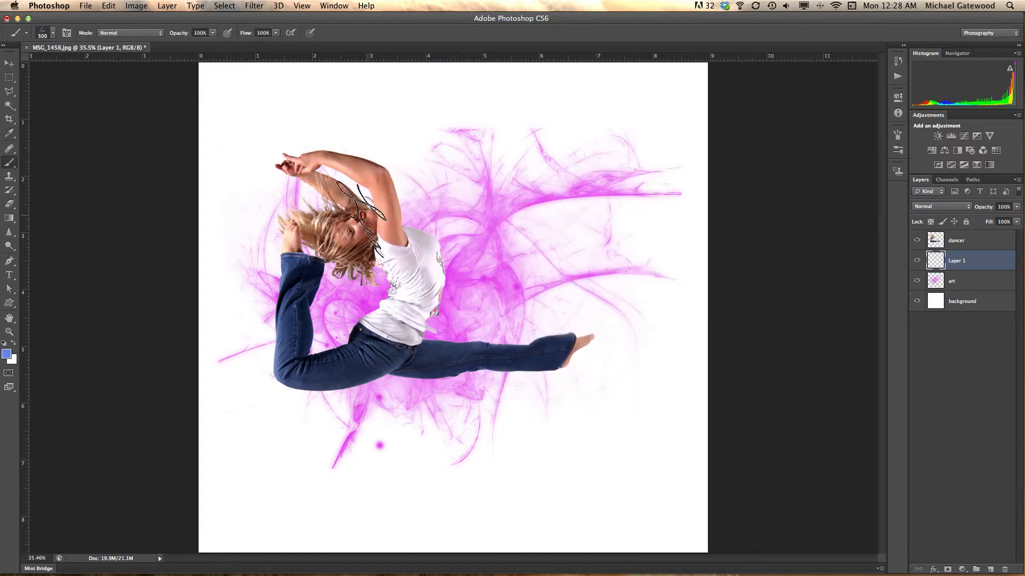
{"action": "mouse_move", "coordinate": [359, 166]}
{"action": "left_mouse_down"}
{"action": "mouse_move", "coordinate": [355, 289]}
{"action": "mouse_move", "coordinate": [375, 340]}
{"action": "mouse_move", "coordinate": [360, 391]}
{"action": "mouse_move", "coordinate": [403, 456]}
{"action": "left_mouse_up"}
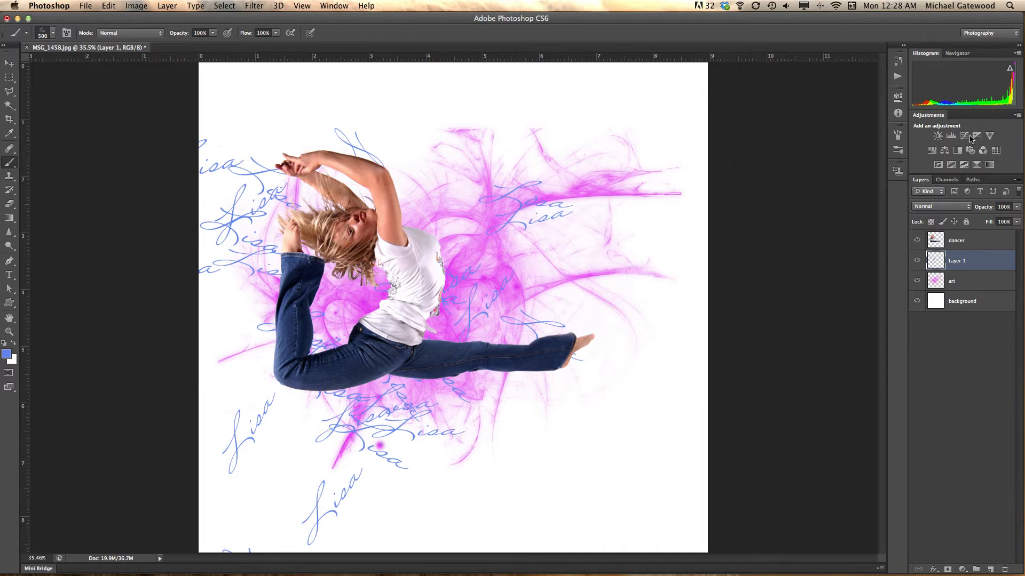
{"action": "left_click", "coordinate": [1018, 207]}
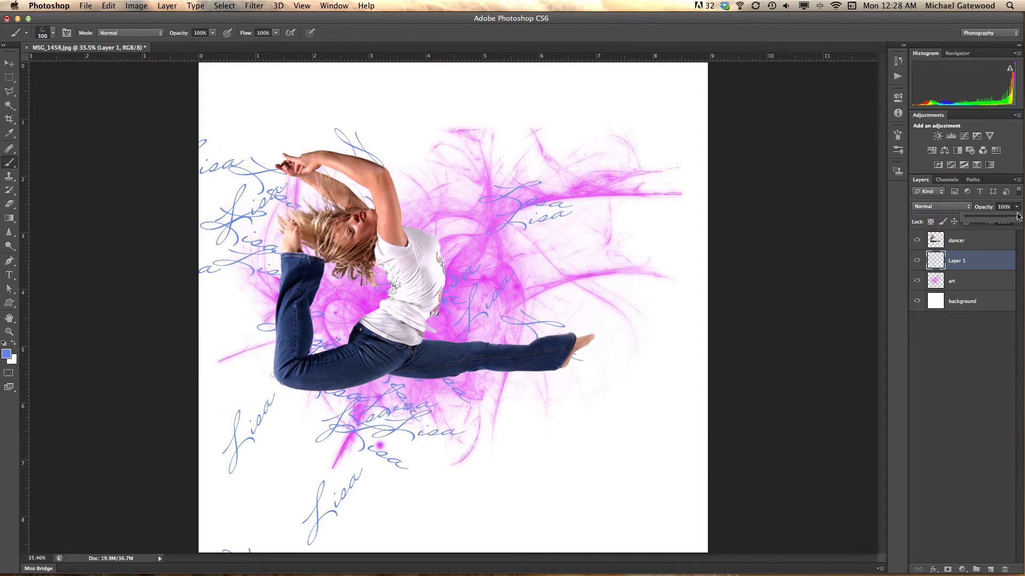
{"action": "left_click_drag", "start_coordinate": [1018, 220], "coordinate": [1006, 221]}
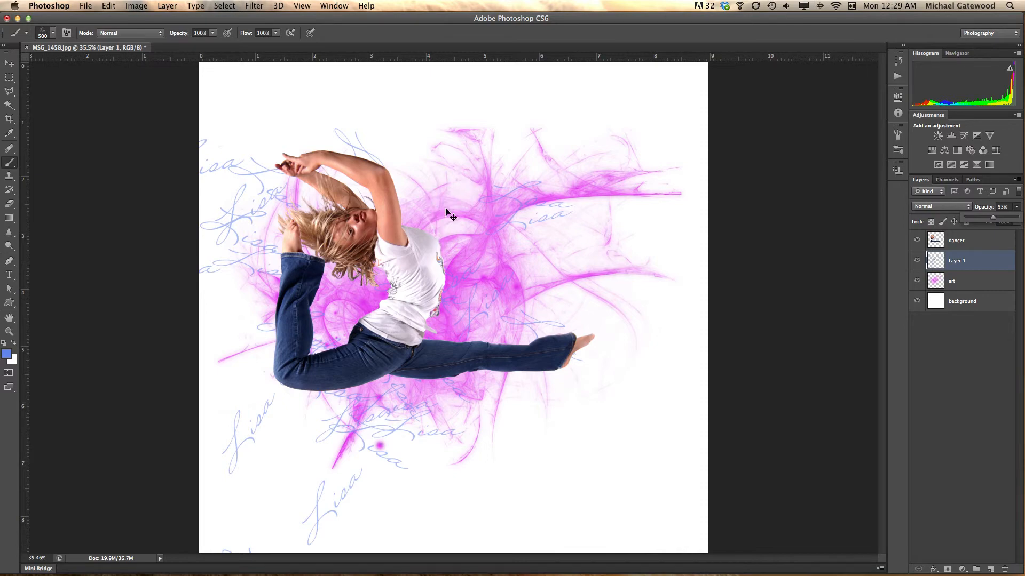
Examine the painted names around the dancer at 66.67% zoom and return to the fit-on-screen view.
{"action": "key", "text": "super+equal"}
{"action": "key", "text": "super+equal"}
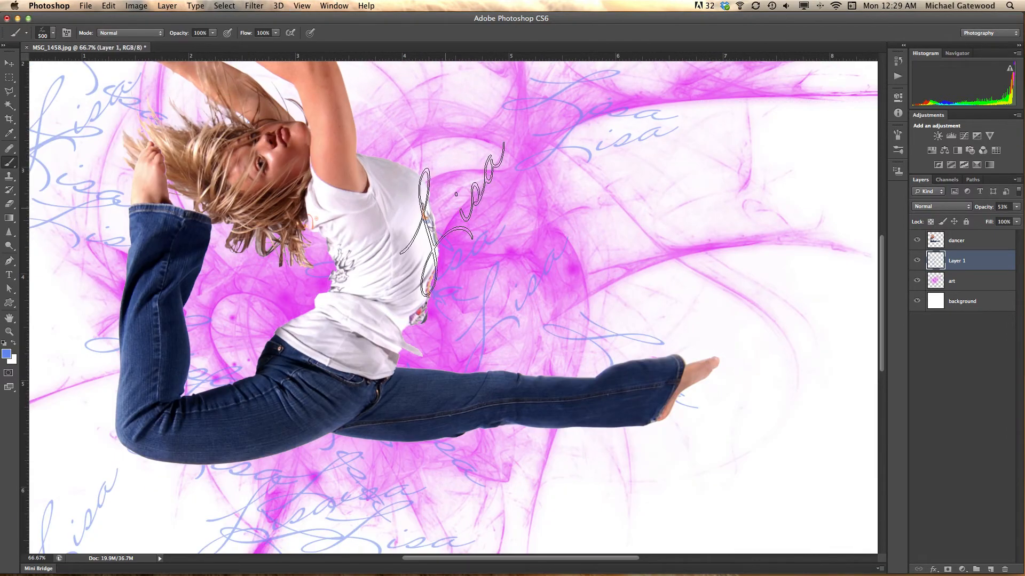
{"action": "left_click_drag", "start_coordinate": [261, 183], "coordinate": [380, 263]}
{"action": "scroll", "coordinate": [380, 262], "scroll_direction": "down", "scroll_amount": 8}
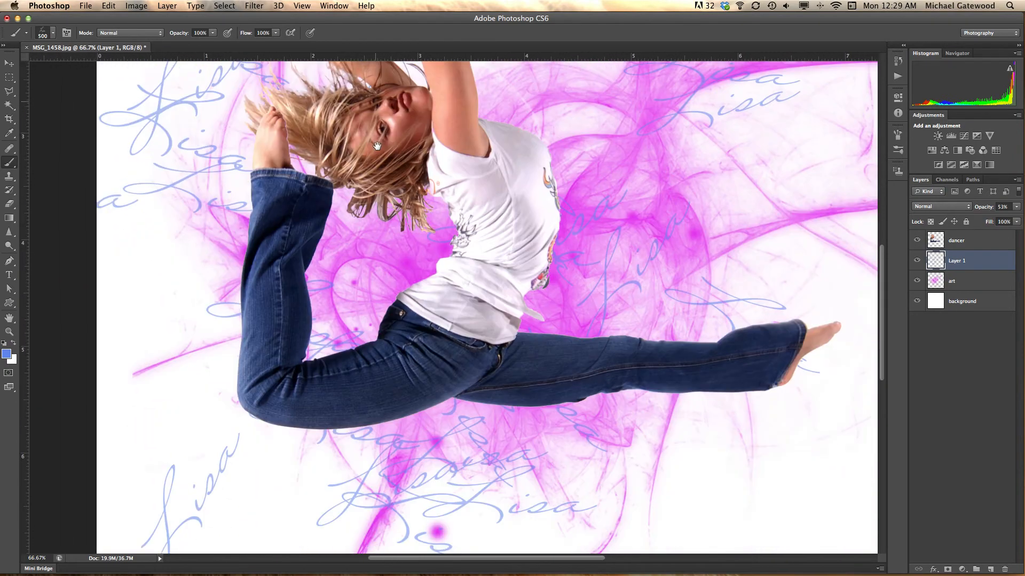
{"action": "scroll", "coordinate": [427, 267], "scroll_direction": "right", "scroll_amount": 3}
{"action": "left_click_drag", "start_coordinate": [495, 270], "coordinate": [517, 339]}
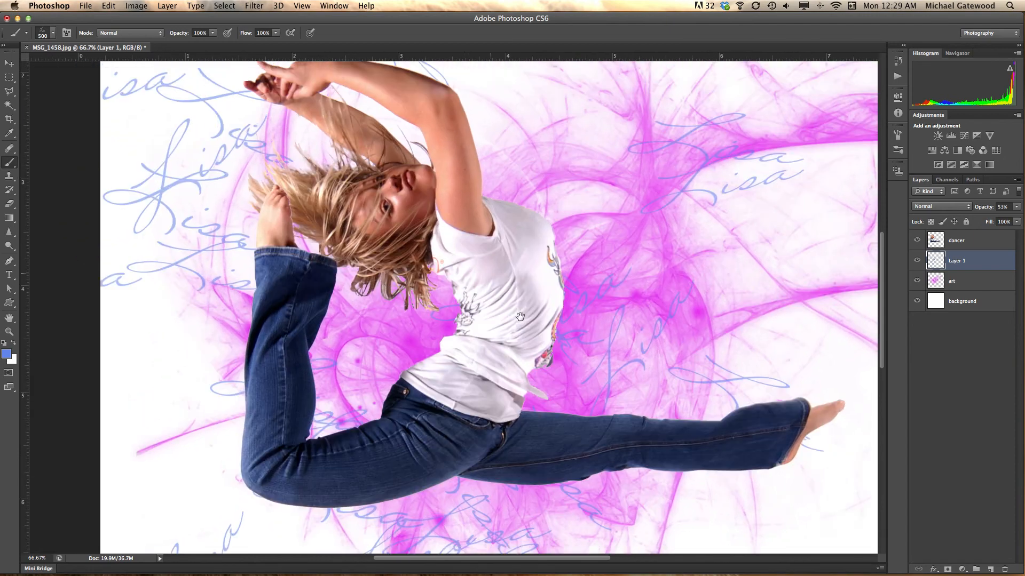
{"action": "key", "text": "super+r"}
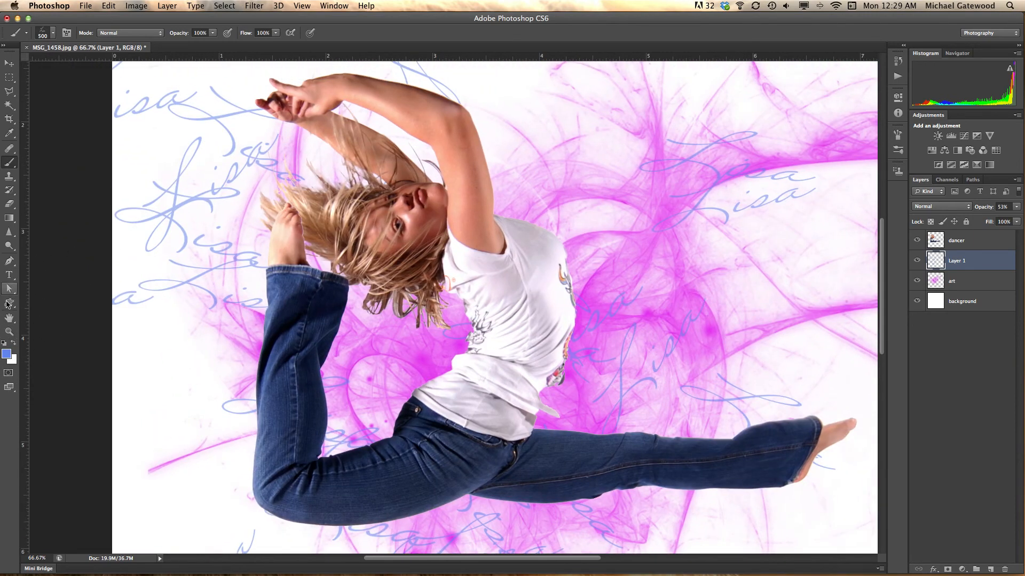
{"action": "double_click", "coordinate": [10, 320]}
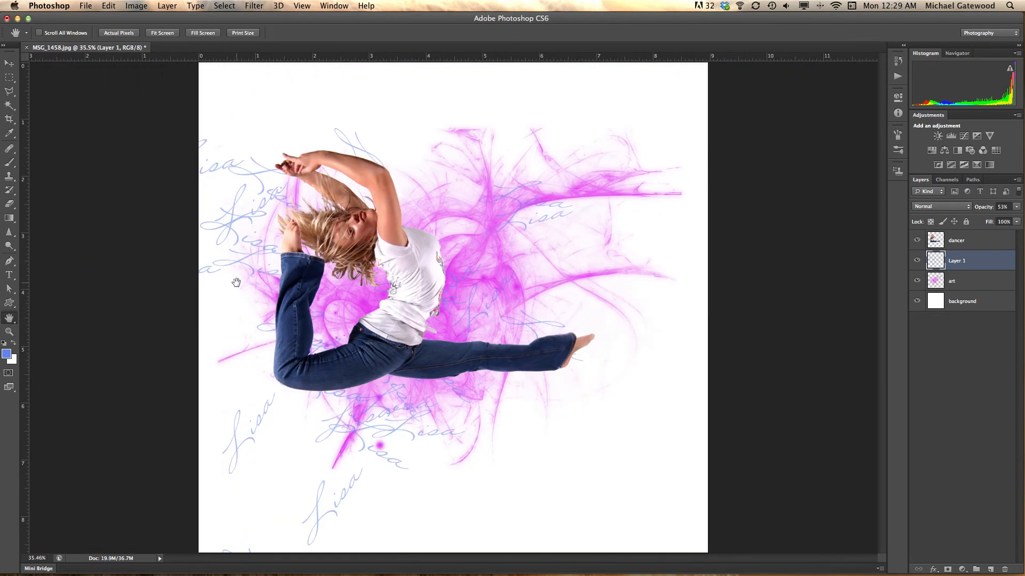